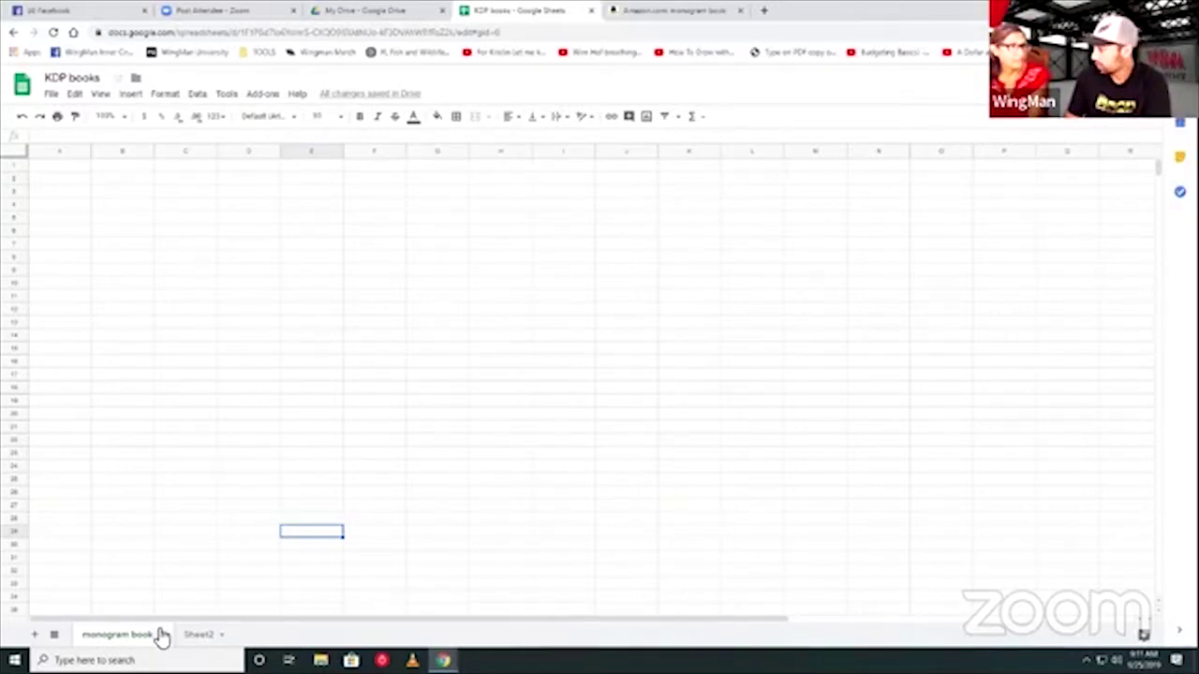
{"action": "left_click", "coordinate": [74, 170]}
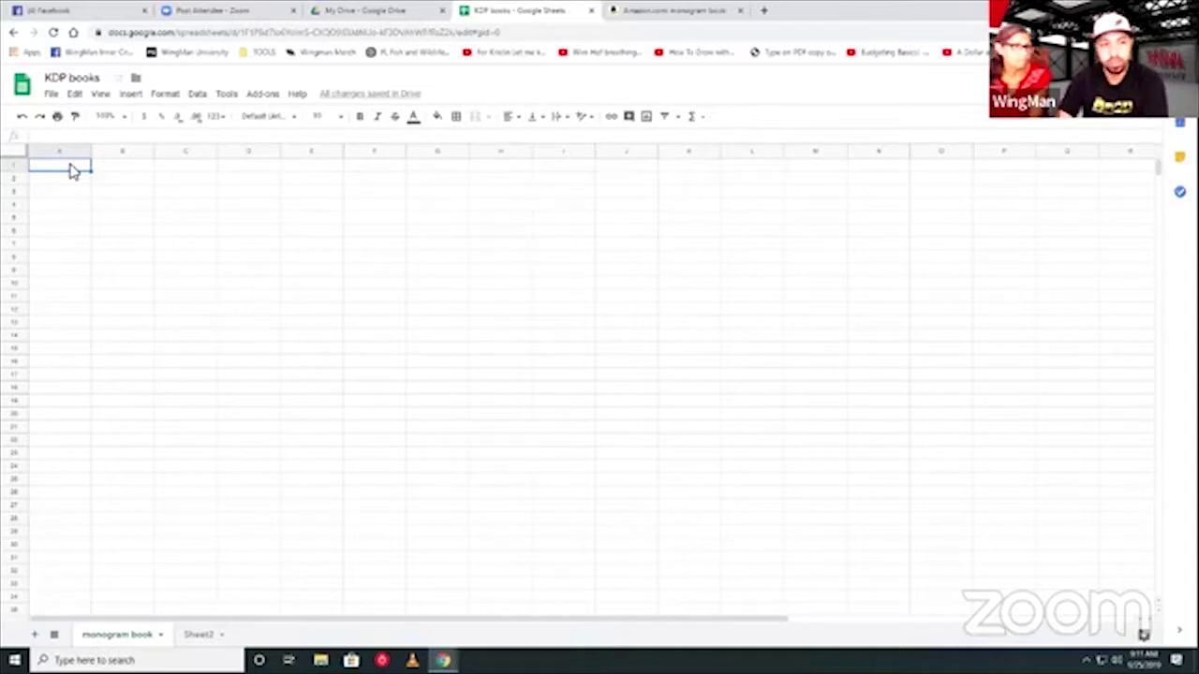
{"action": "left_click_drag", "start_coordinate": [70, 198], "coordinate": [77, 331]}
{"action": "left_click_drag", "start_coordinate": [91, 281], "coordinate": [154, 255]}
{"action": "left_click_drag", "start_coordinate": [239, 198], "coordinate": [267, 298]}
{"action": "left_click", "coordinate": [44, 197]}
{"action": "left_click_drag", "start_coordinate": [47, 203], "coordinate": [681, 206]}
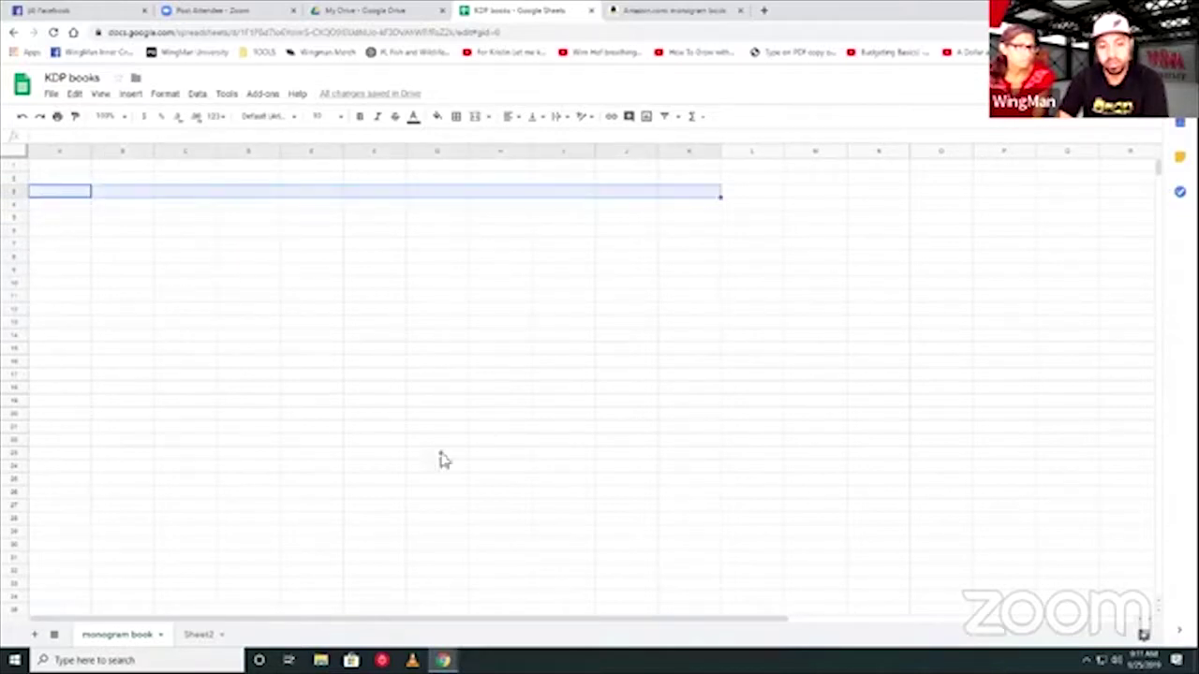
Open Sheet2 and enlarge the browser page zoom to 200%.
{"action": "left_click", "coordinate": [199, 638]}
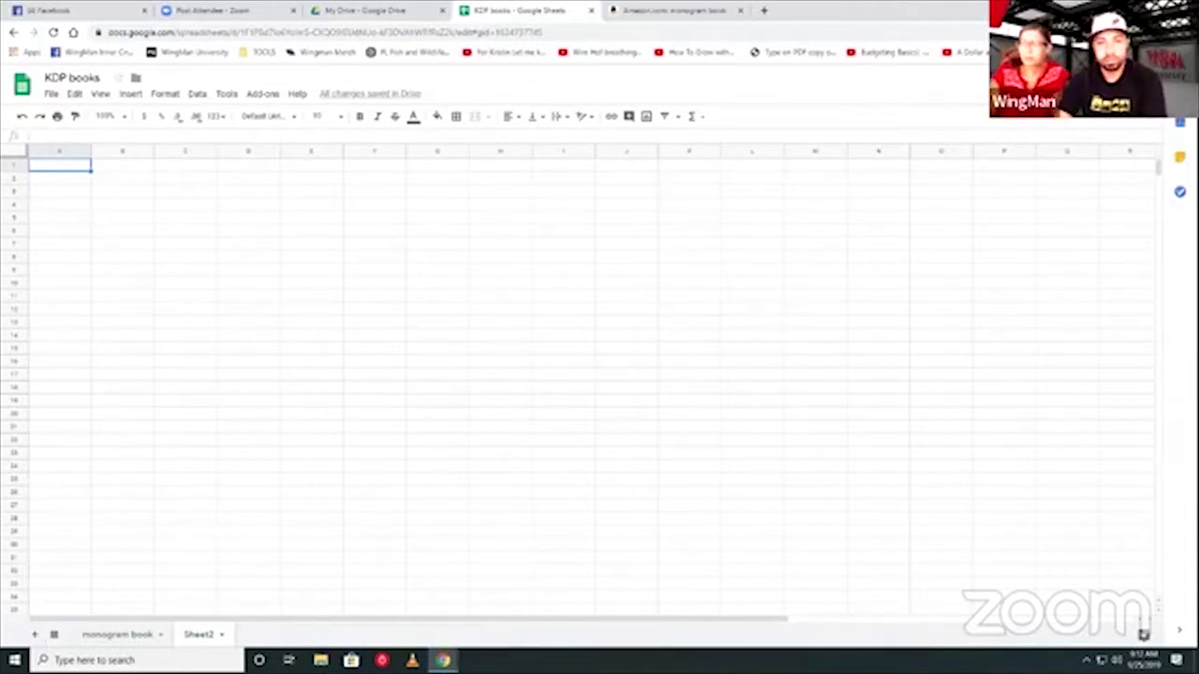
{"action": "left_click", "coordinate": [1187, 32]}
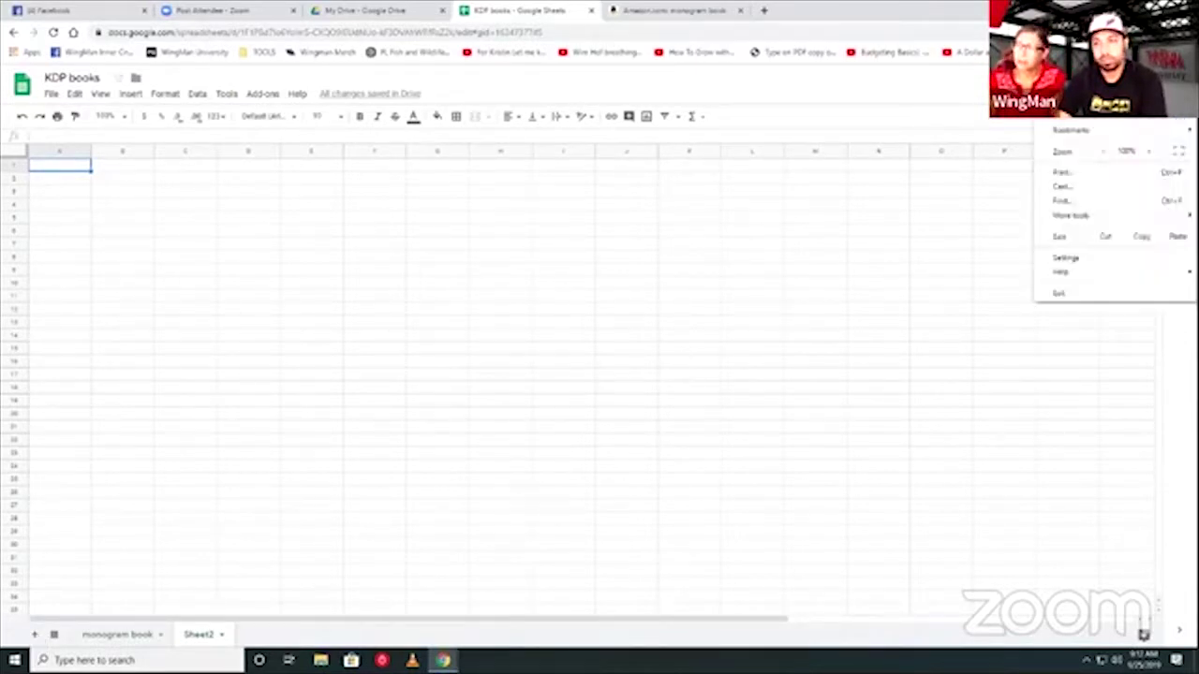
{"action": "left_click", "coordinate": [1145, 152]}
{"action": "left_click", "coordinate": [1145, 152]}
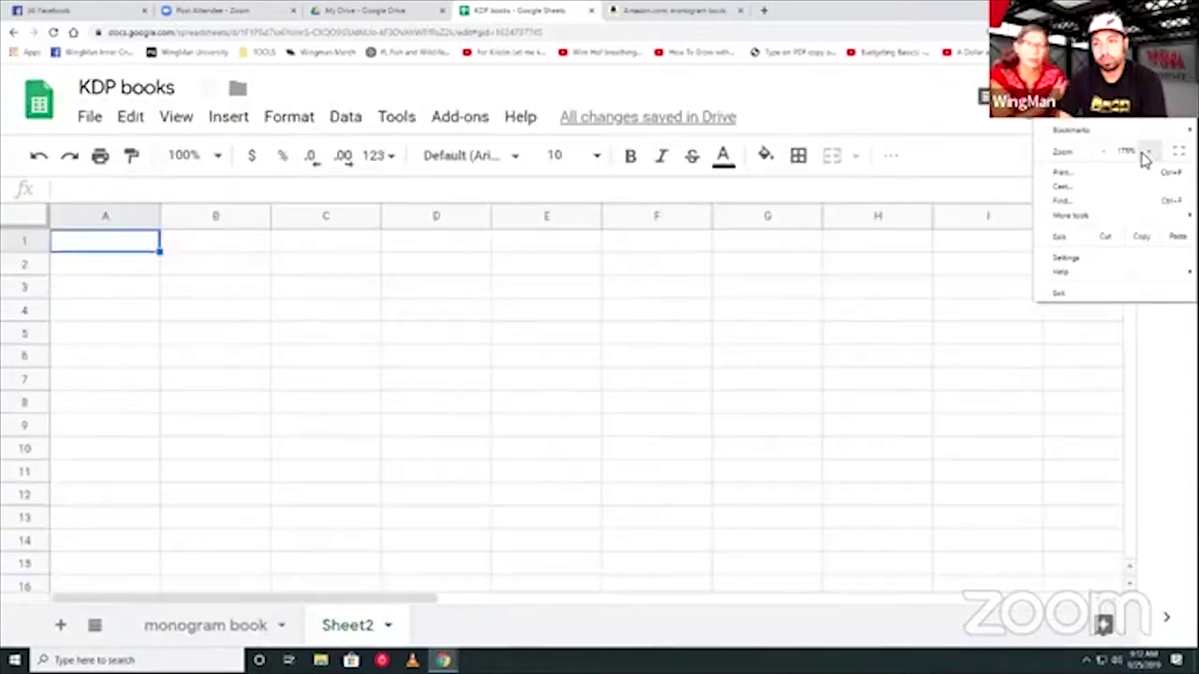
{"action": "left_click", "coordinate": [1145, 152]}
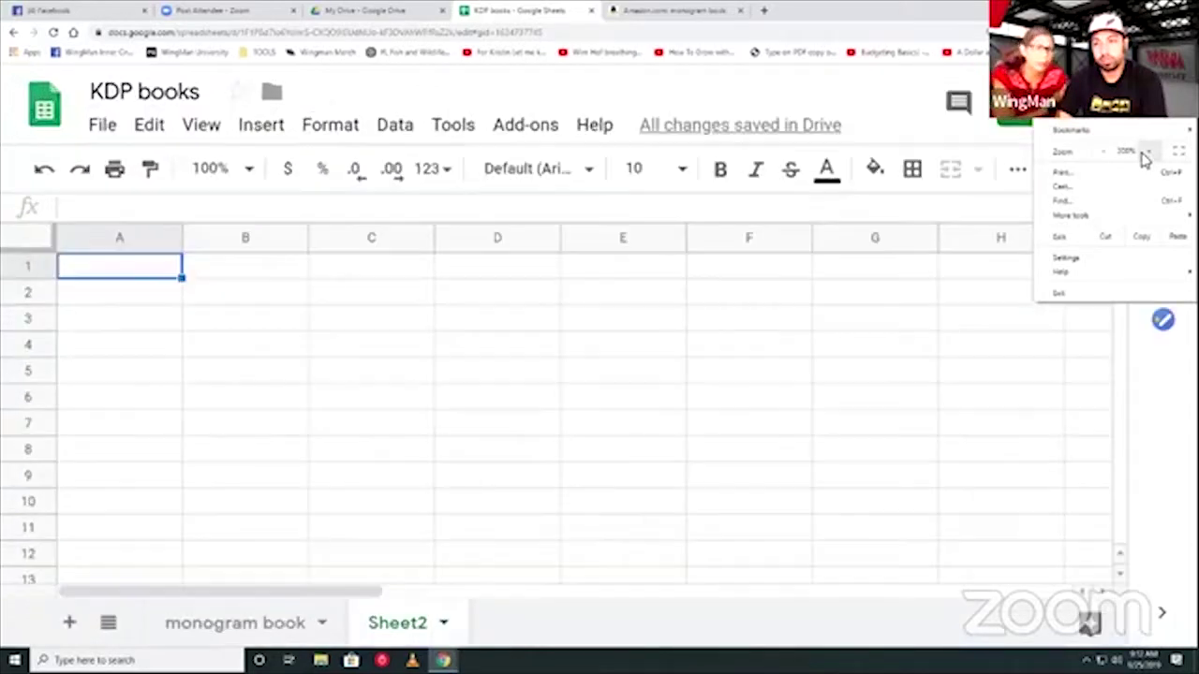
Add a new sheet, open its name for editing, and return to the monogram book sheet.
{"action": "left_click", "coordinate": [68, 625]}
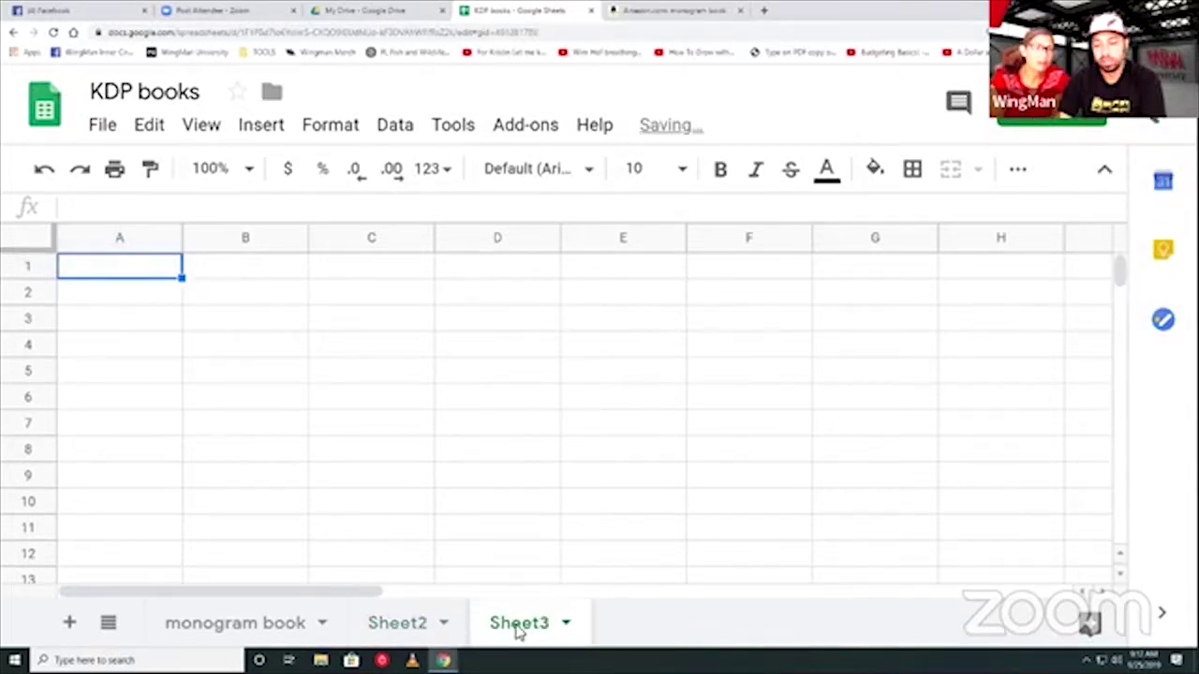
{"action": "right_click", "coordinate": [518, 633]}
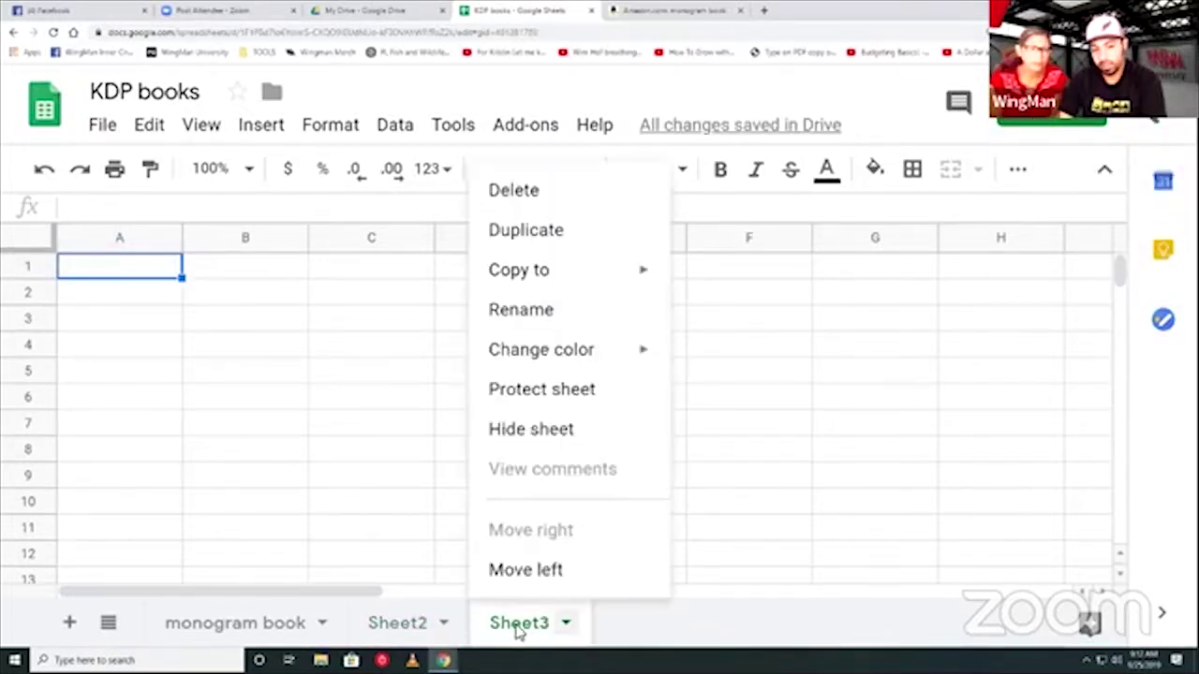
{"action": "left_click", "coordinate": [549, 310]}
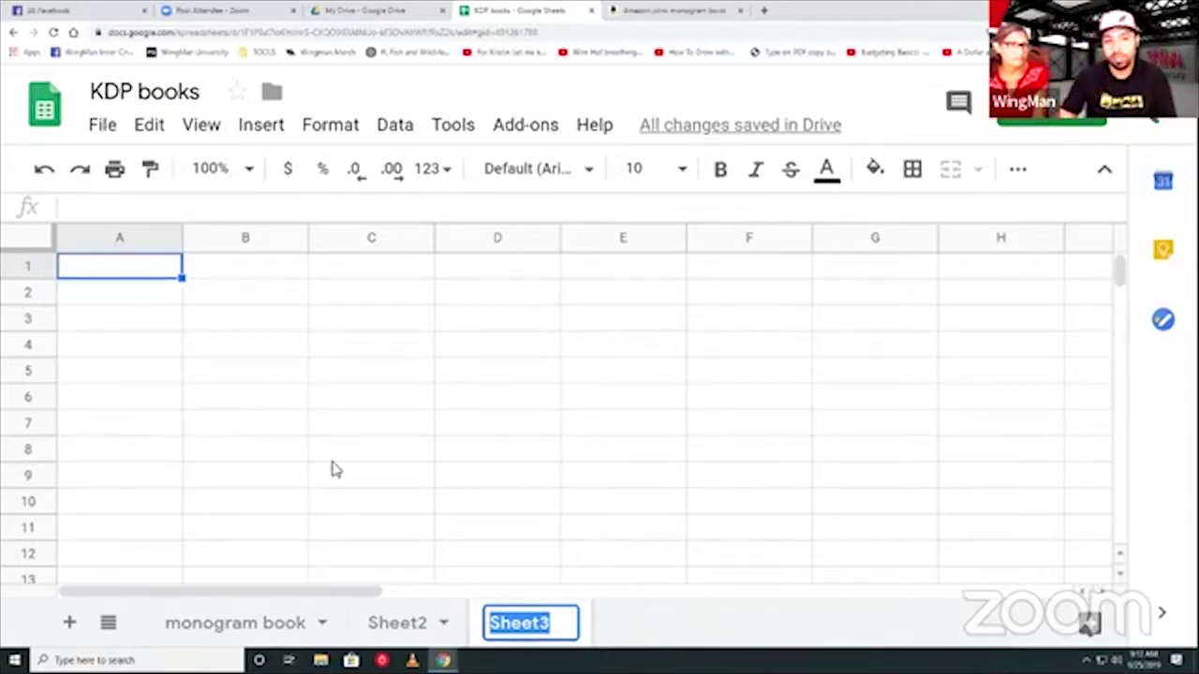
{"action": "left_click", "coordinate": [274, 625]}
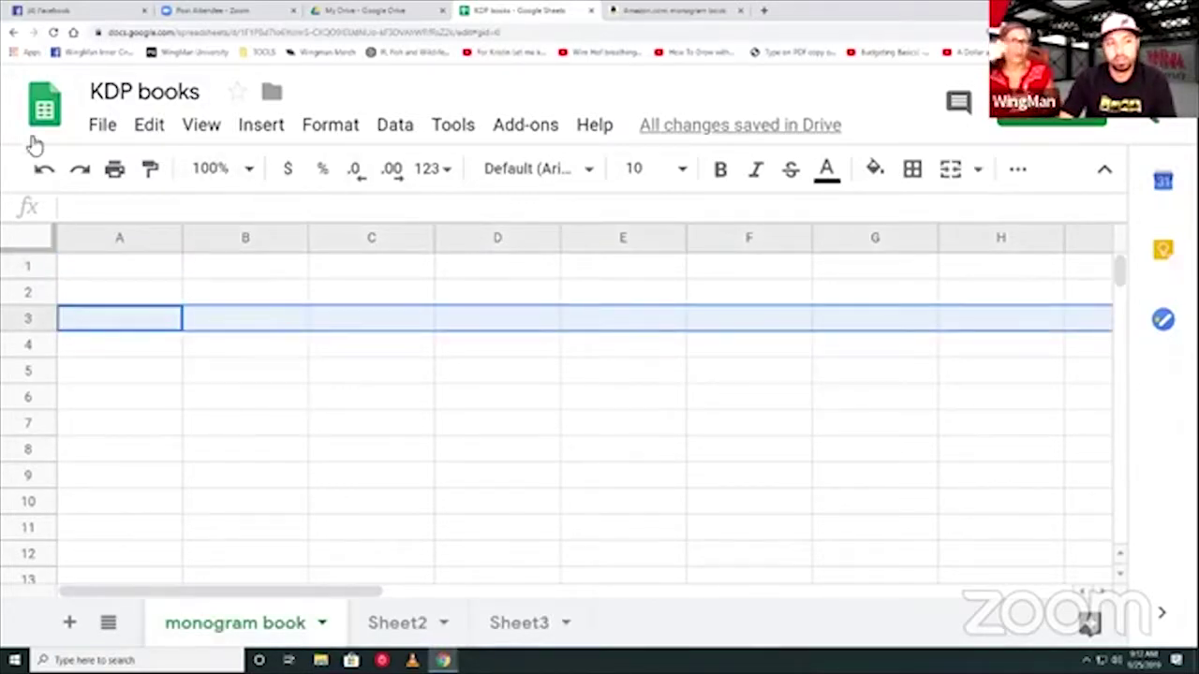
Create a new blank Google Docs document, and return to the KDP books spreadsheet.
{"action": "left_click", "coordinate": [105, 128]}
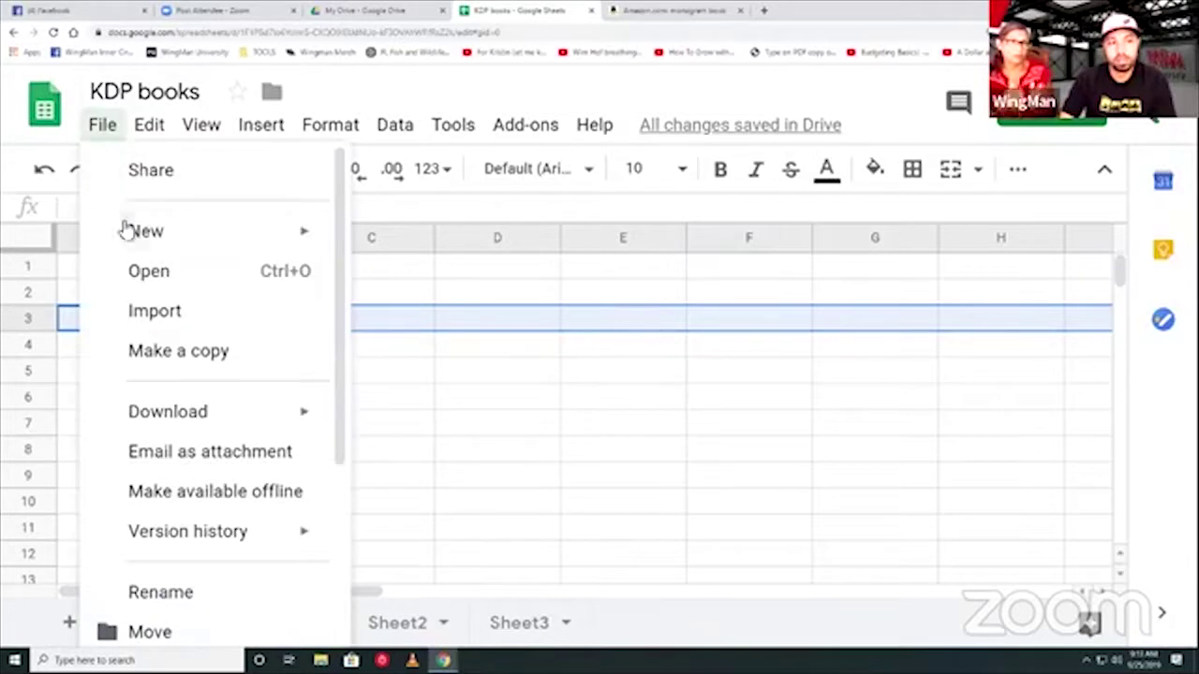
{"action": "mouse_move", "coordinate": [141, 230]}
{"action": "left_click", "coordinate": [402, 241]}
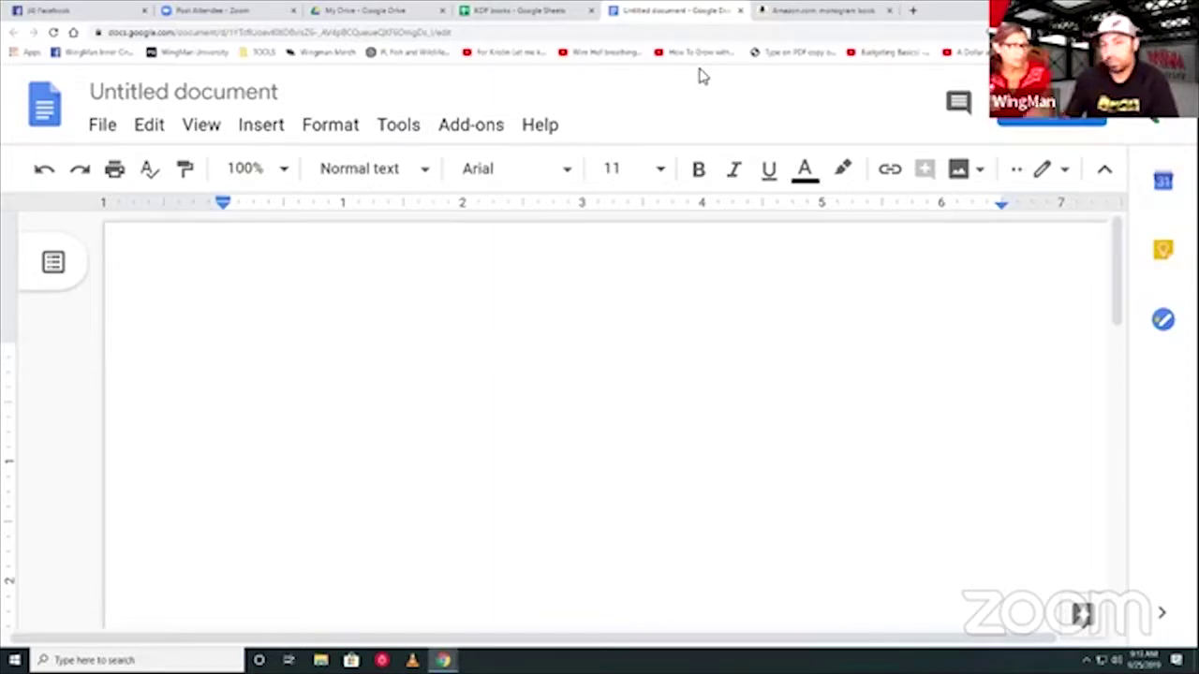
{"action": "left_click", "coordinate": [482, 9]}
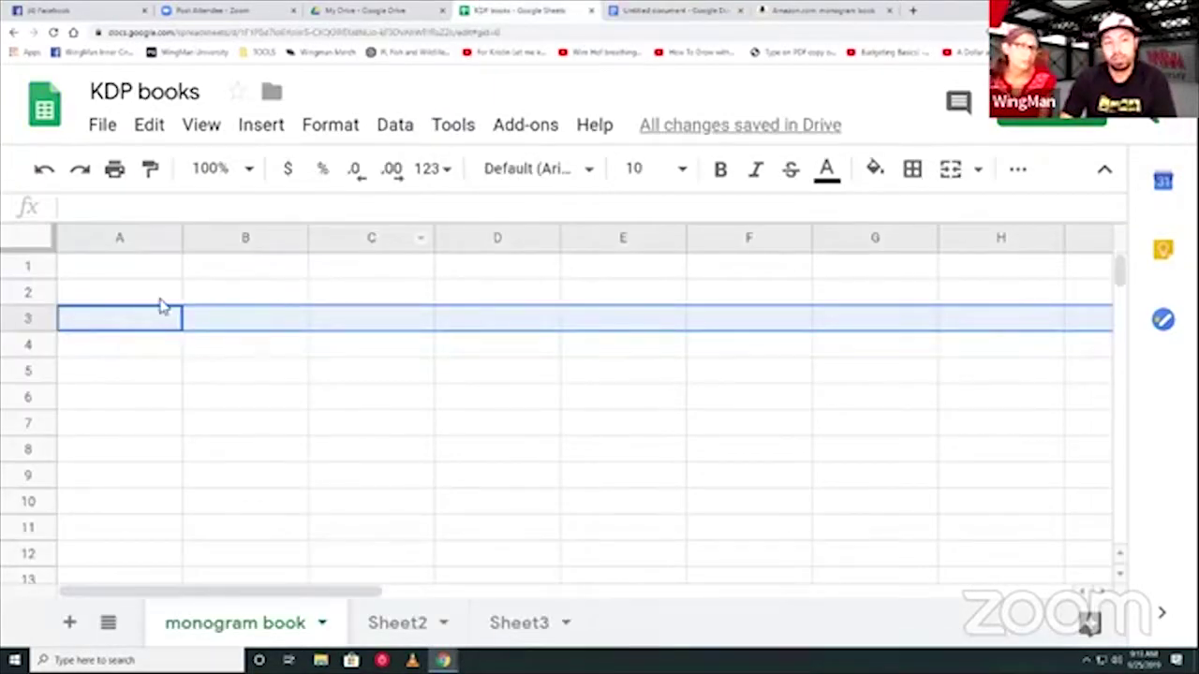
Enter the header LZ in cell A1 of the monogram book sheet.
{"action": "left_click_drag", "start_coordinate": [126, 268], "coordinate": [749, 273]}
{"action": "left_click", "coordinate": [134, 271]}
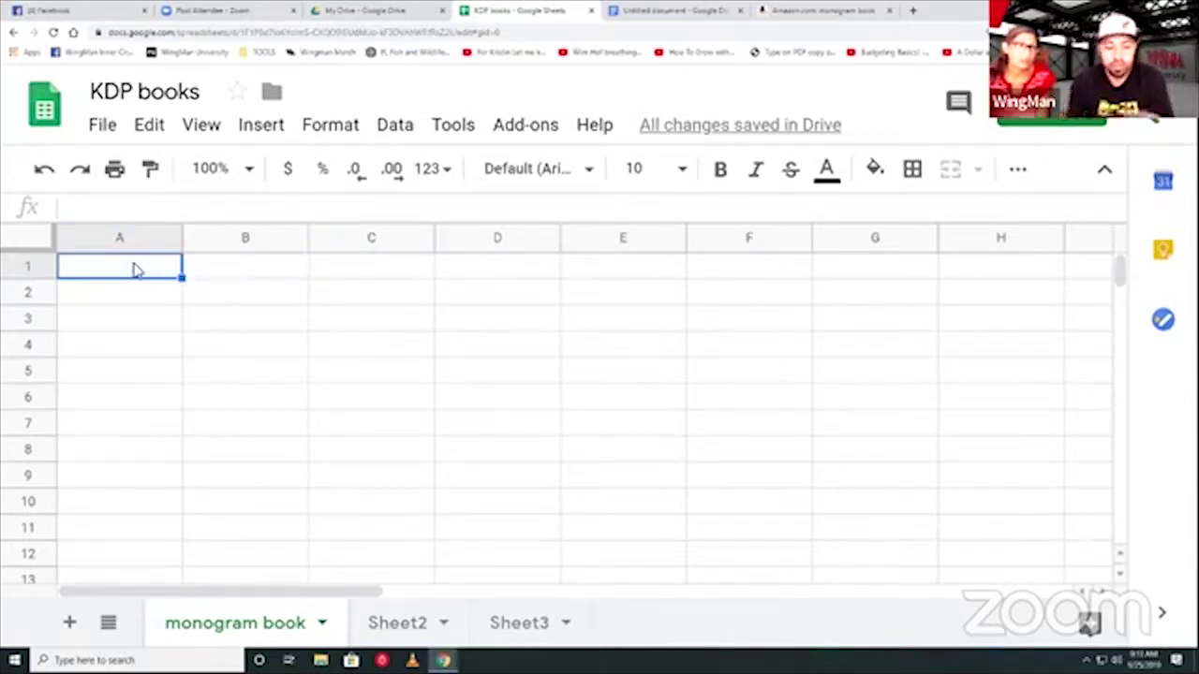
{"action": "type", "text": "LZ"}
{"action": "key", "text": "Return"}
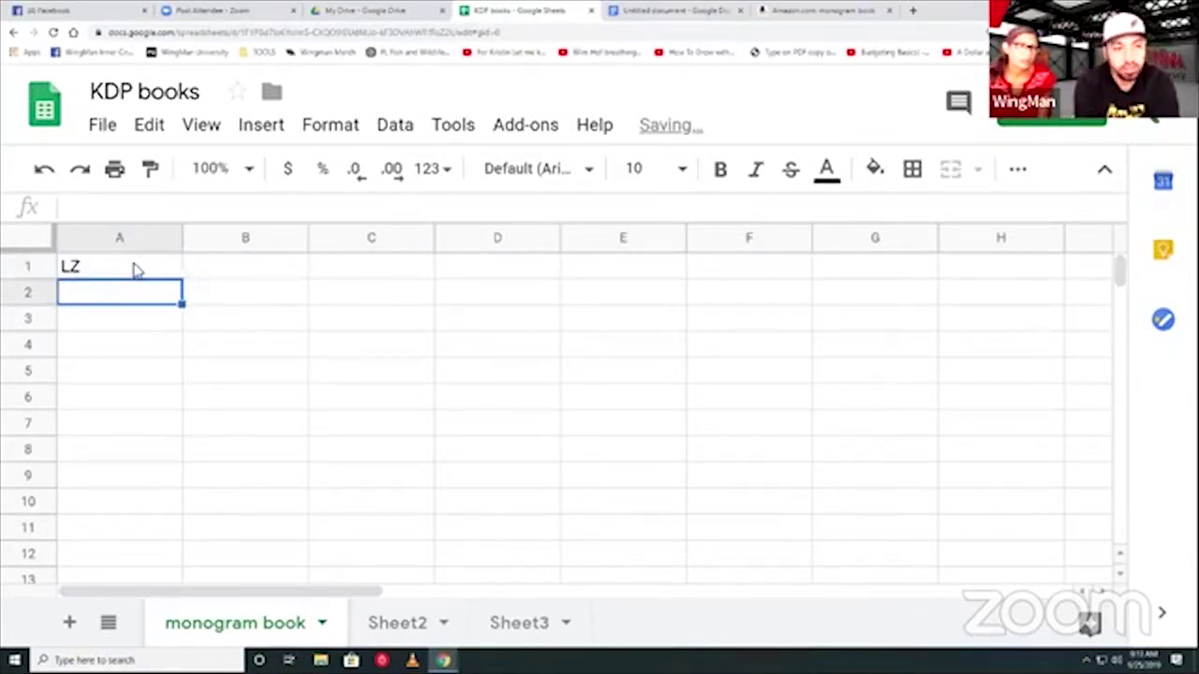
Put the web address of the open Amazon monogram book search results page into cell A2.
{"action": "left_click", "coordinate": [806, 14]}
{"action": "left_click", "coordinate": [506, 31]}
{"action": "key", "text": "BackSpace"}
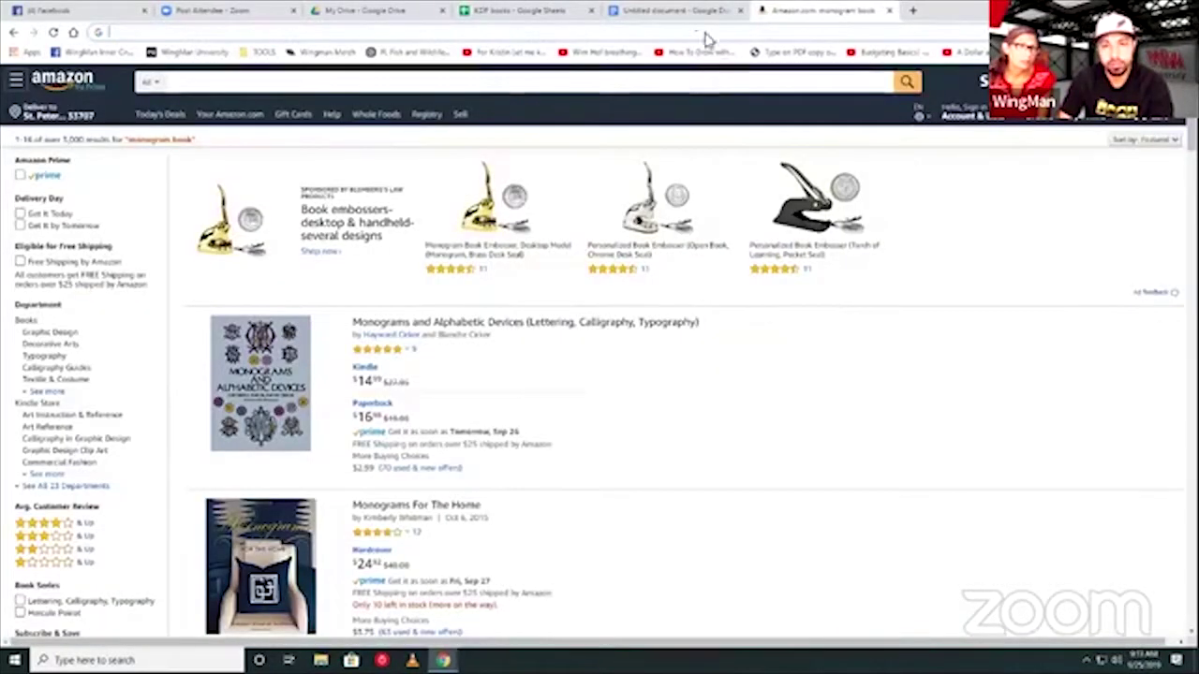
{"action": "left_click", "coordinate": [672, 11]}
{"action": "left_click", "coordinate": [502, 11]}
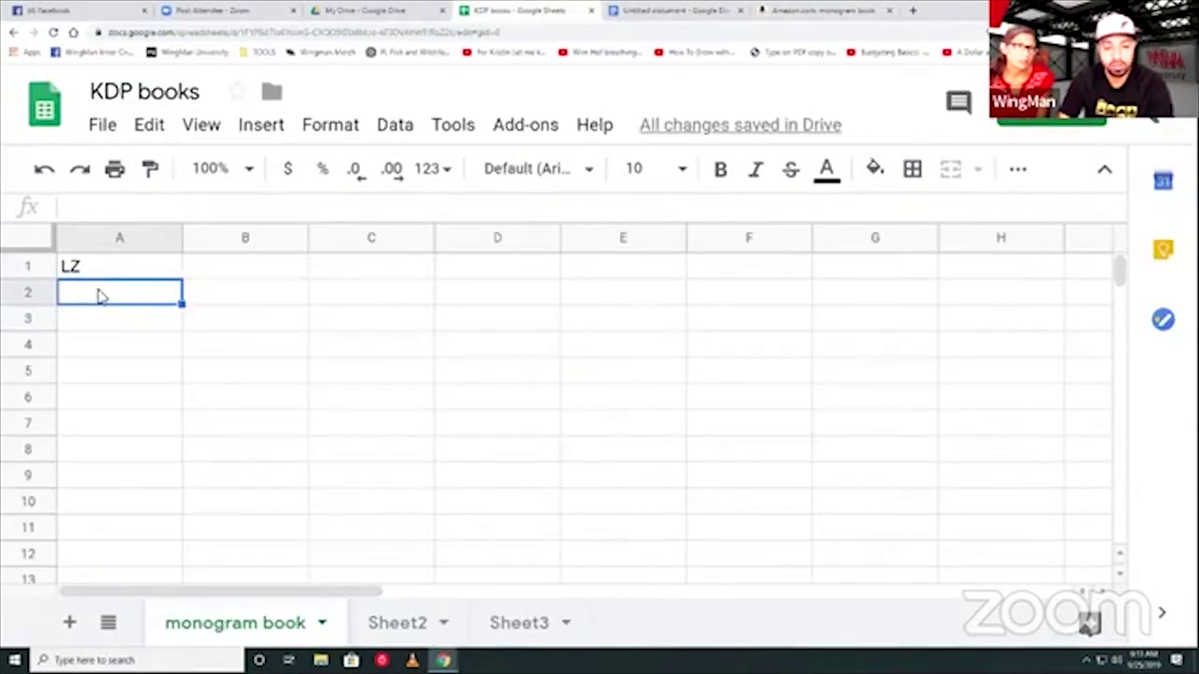
{"action": "type", "text": "https://www.amazon.com/s?k=monogram+book&crid=5LKEKLSJRSBA&sprefix=monogram+boo%2Caps%2C211&ref=nb_sb_ss_i_1_12"}
{"action": "left_click", "coordinate": [281, 286]}
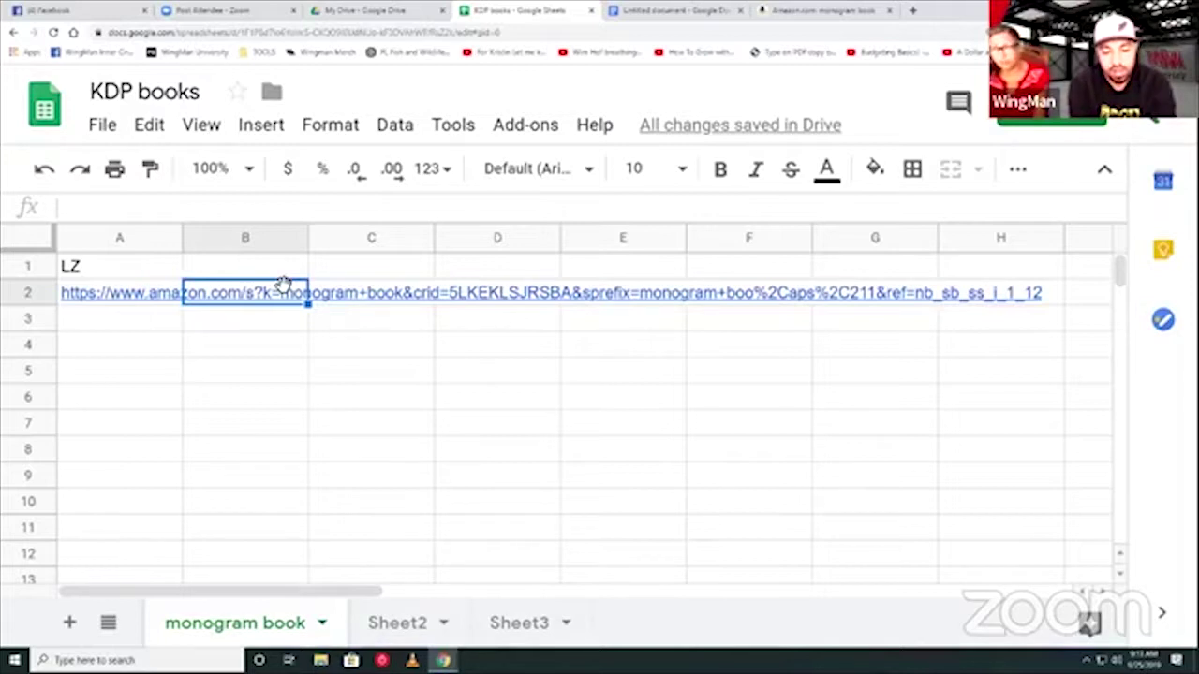
Enter the header "name" in cell B1.
{"action": "key", "text": "Up"}
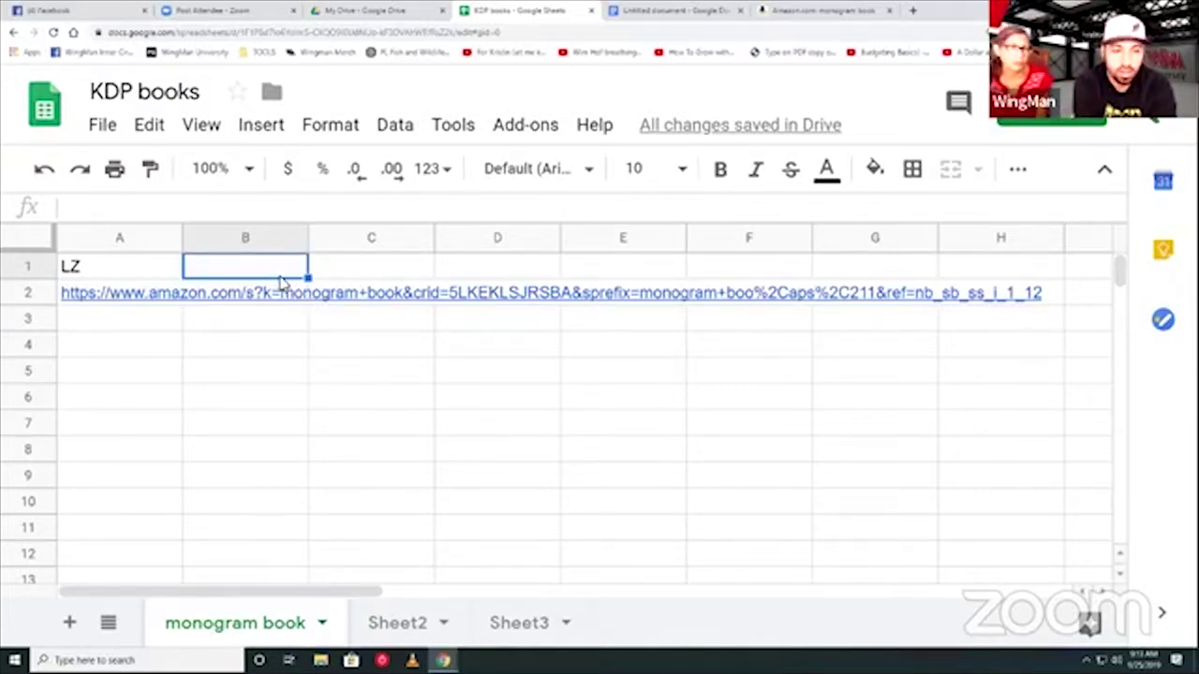
{"action": "type", "text": "name"}
{"action": "key", "text": "Return"}
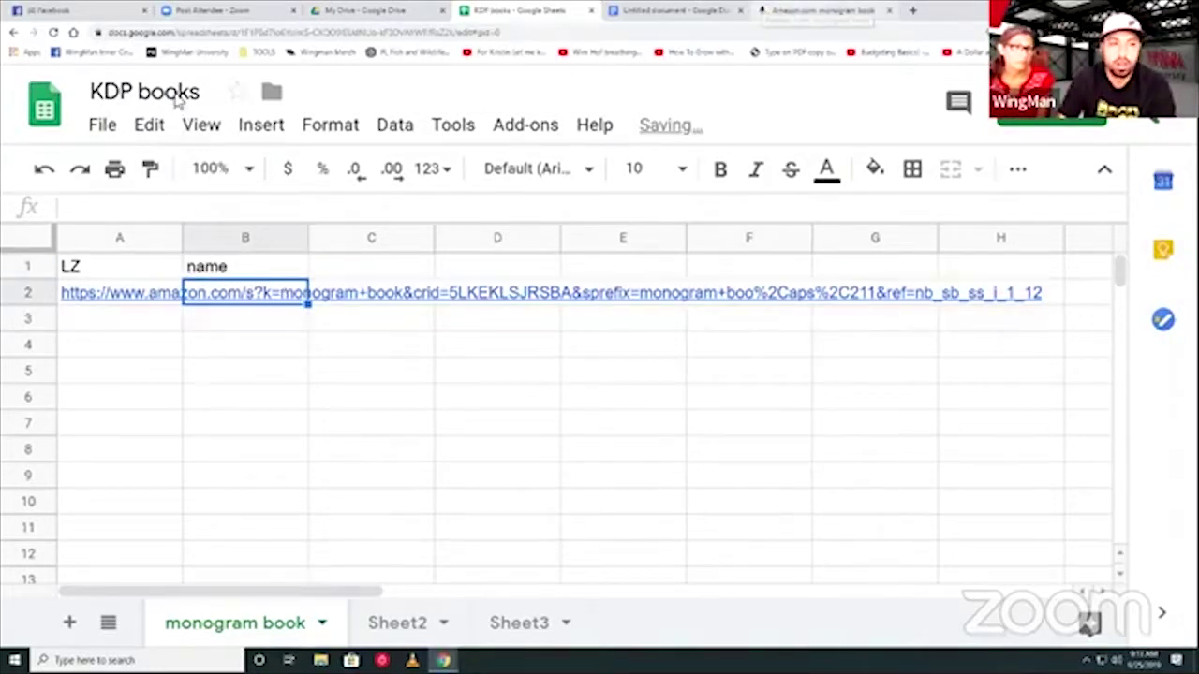
Copy the search term "monogram book" from the Amazon page into cell B2, below the name header.
{"action": "key", "text": "ctrl+Tab"}
{"action": "key", "text": "ctrl+Tab"}
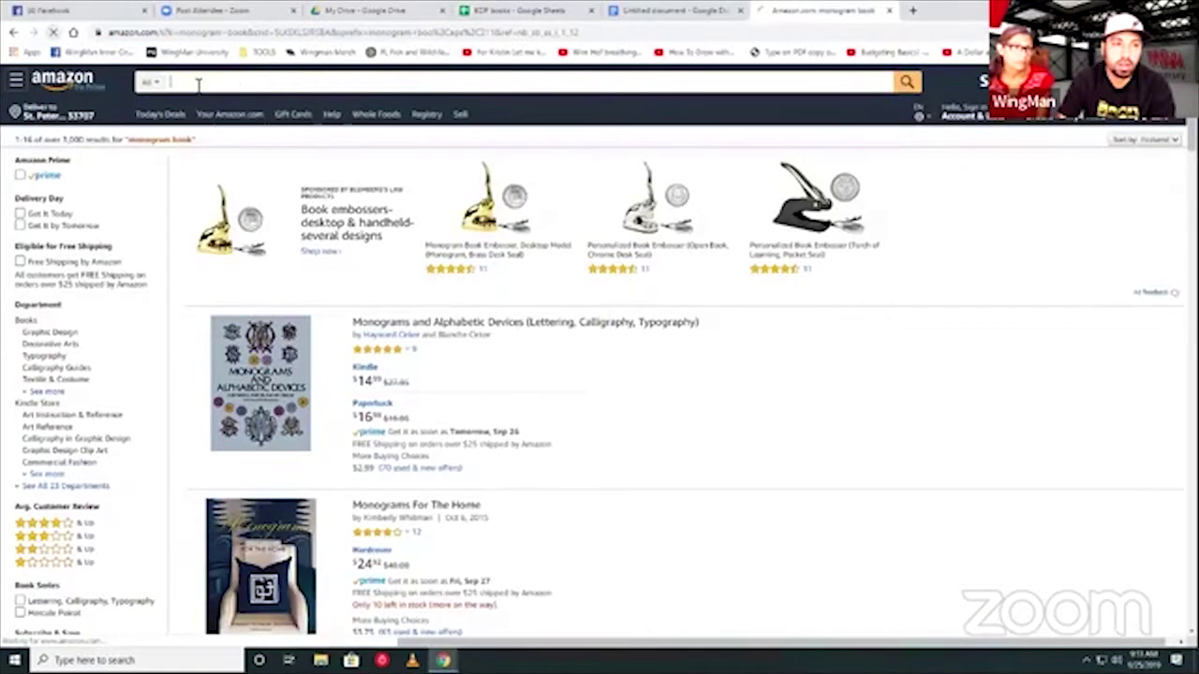
{"action": "triple_click", "coordinate": [196, 83]}
{"action": "right_click", "coordinate": [196, 84]}
{"action": "left_click", "coordinate": [236, 126]}
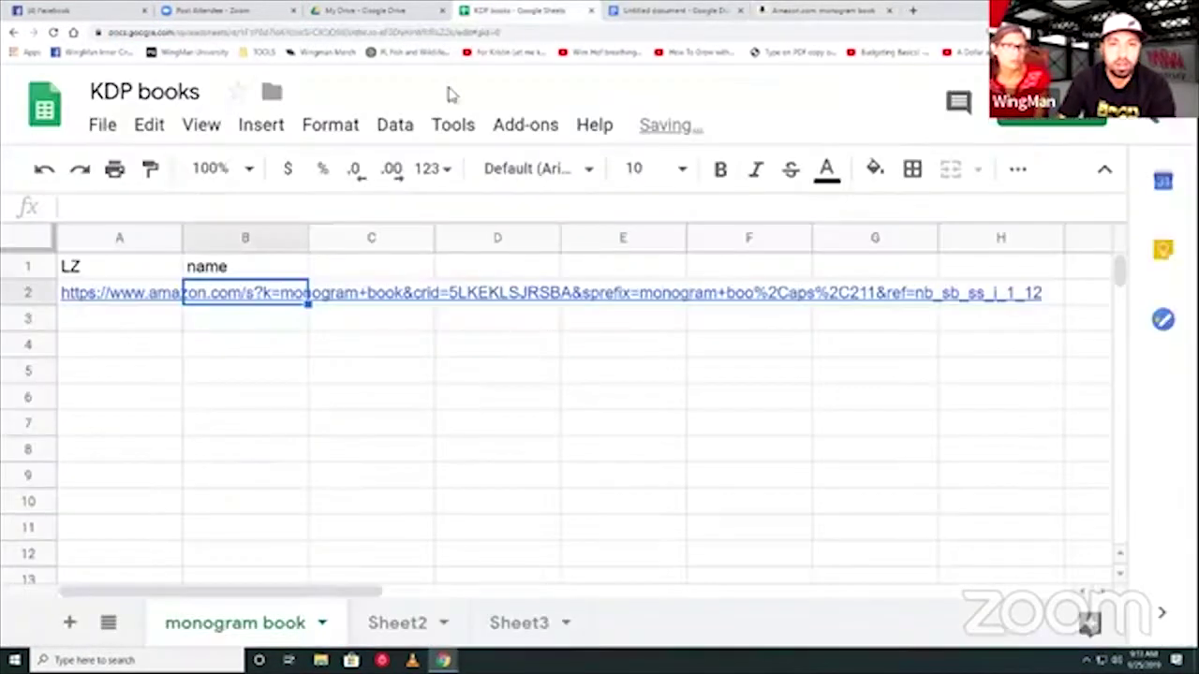
{"action": "left_click", "coordinate": [520, 11]}
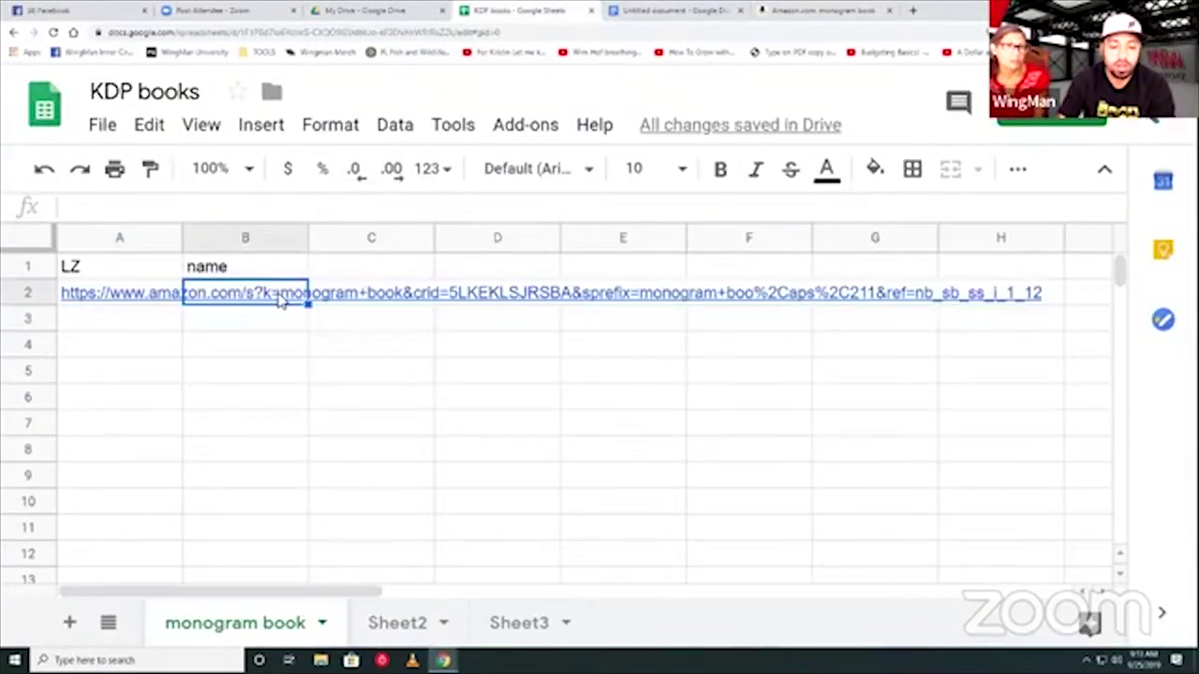
{"action": "key", "text": "ctrl+v"}
Enter the header "results" in cell C1.
{"action": "left_click", "coordinate": [351, 267]}
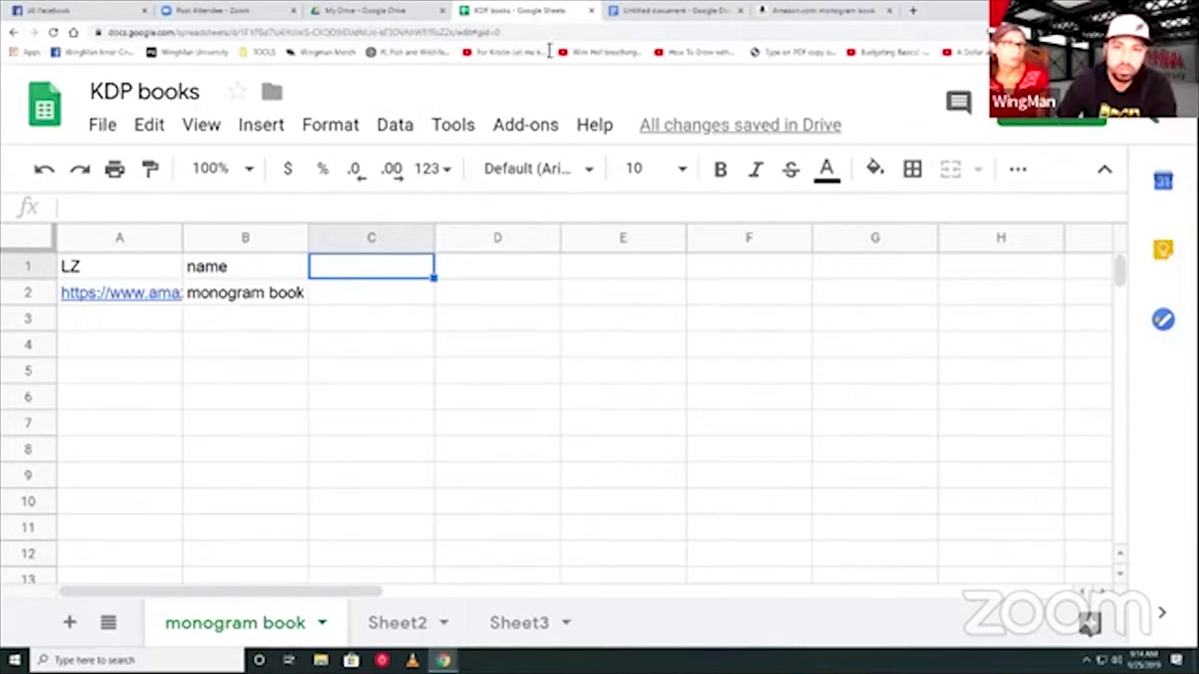
{"action": "type", "text": "results"}
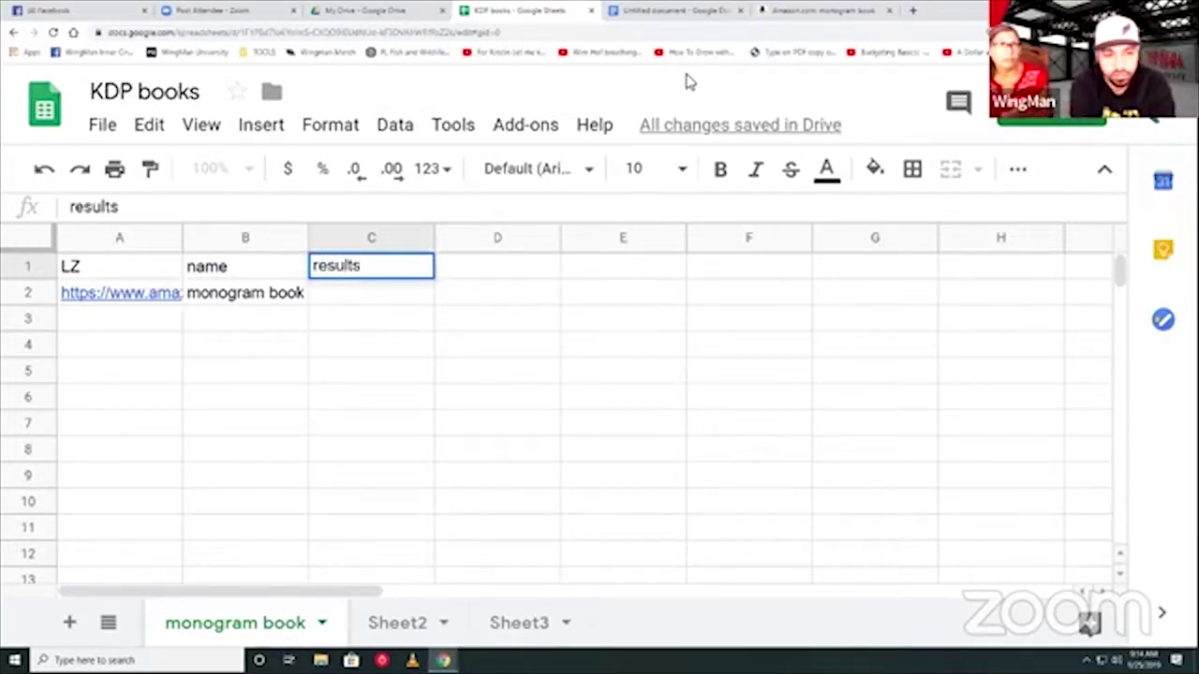
{"action": "key", "text": "Return"}
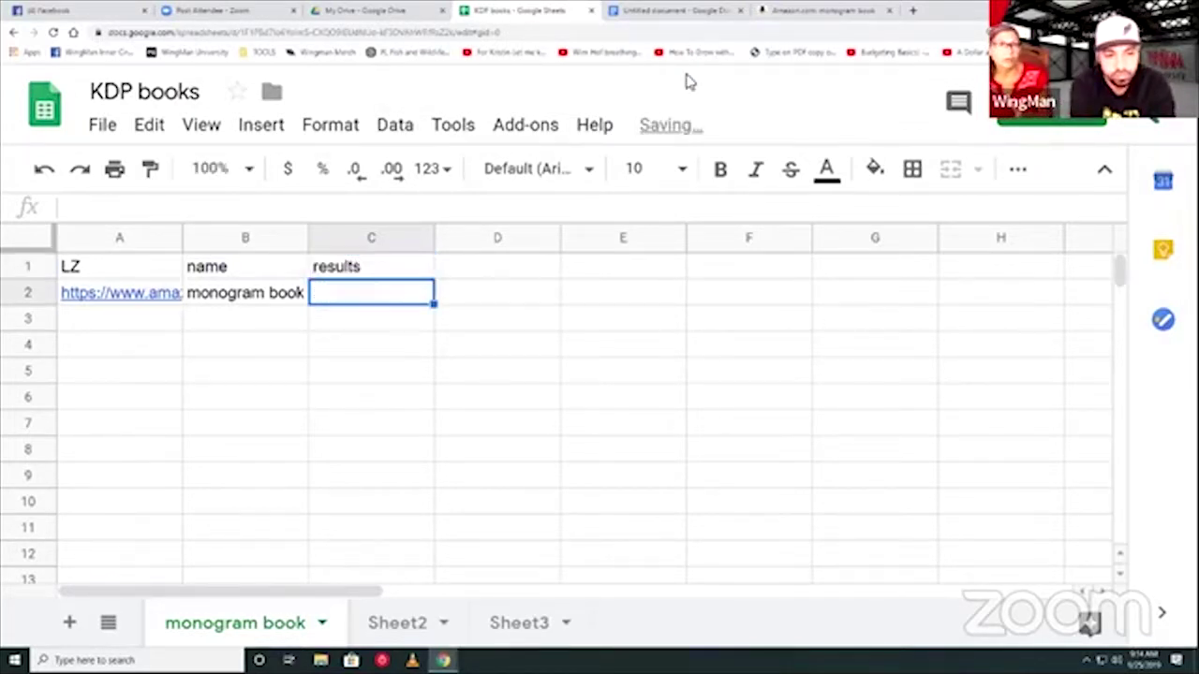
Check the result count on the Amazon search page and enter 3000 in cell C2.
{"action": "left_click", "coordinate": [829, 10]}
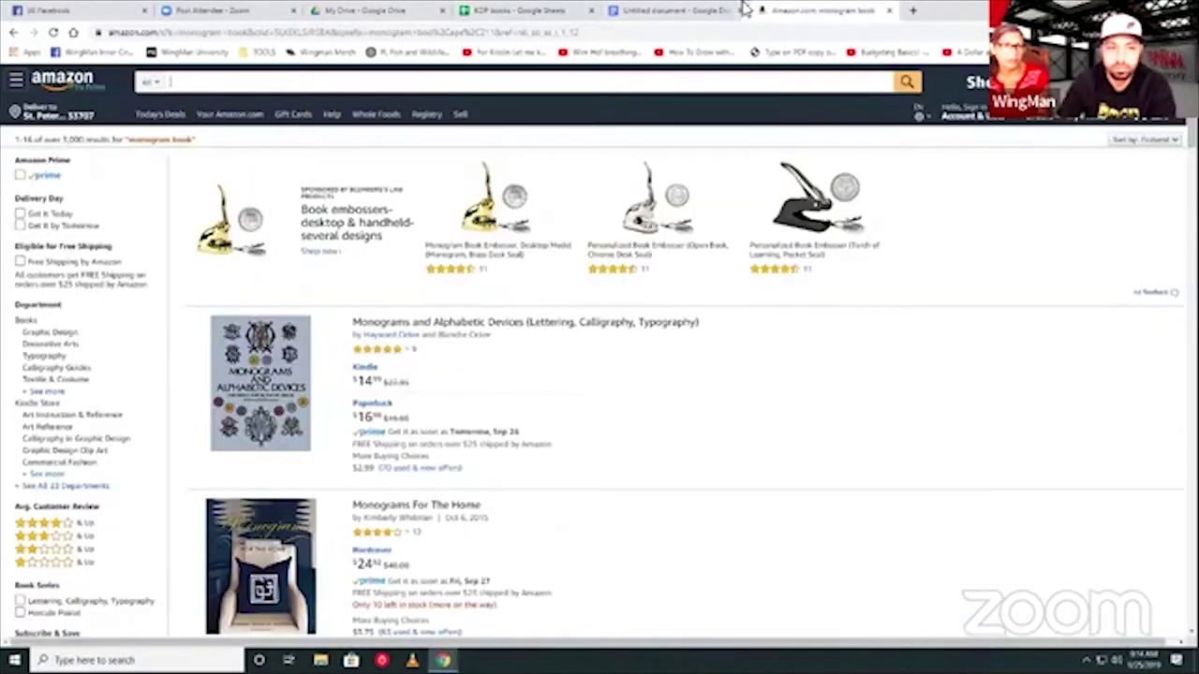
{"action": "left_click", "coordinate": [666, 10]}
{"action": "left_click", "coordinate": [524, 11]}
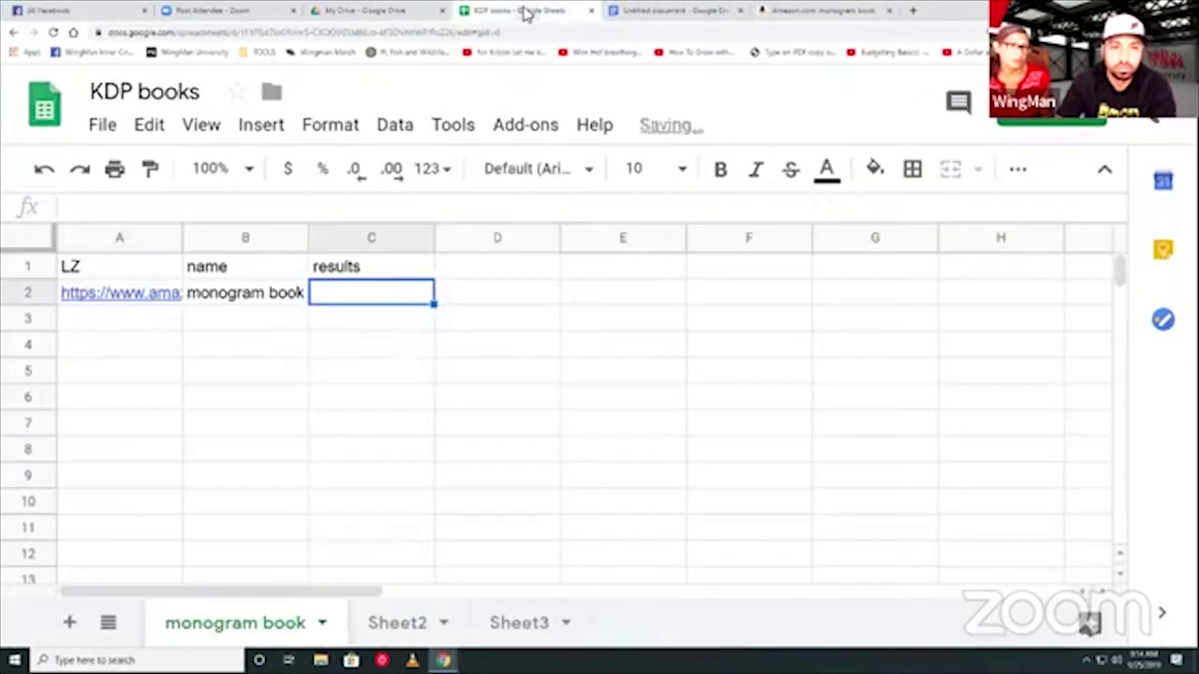
{"action": "type", "text": "3000"}
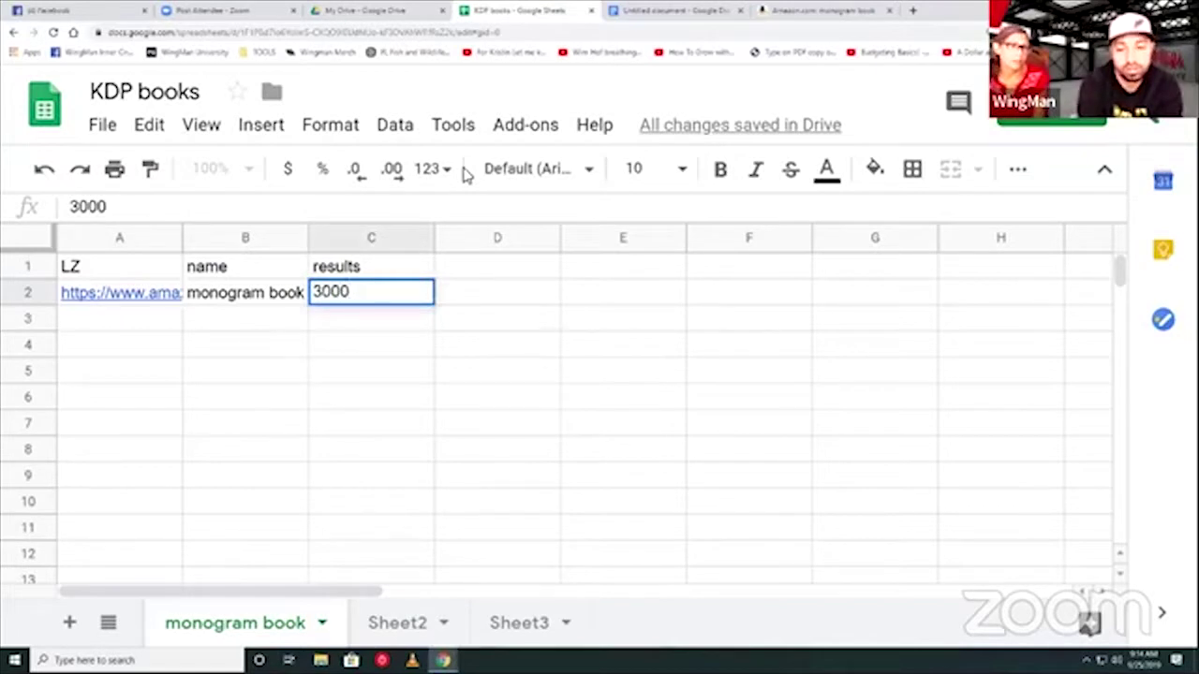
{"action": "key", "text": "Return"}
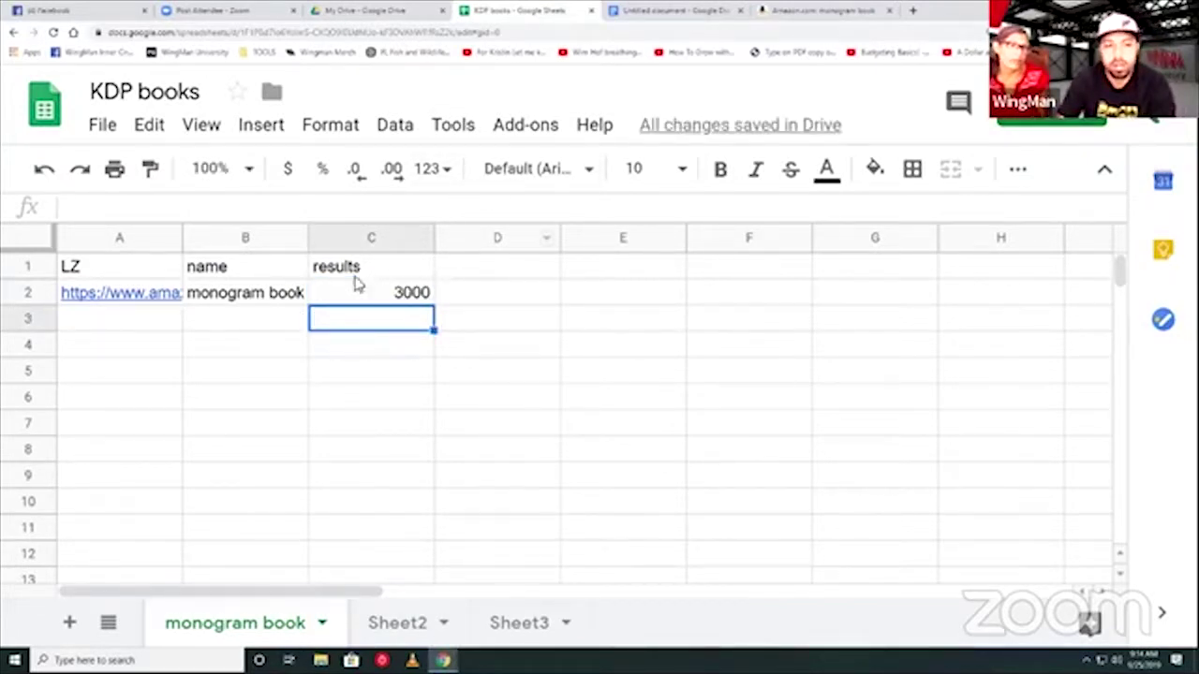
Make the header cells A1 to C1 bold and center their text horizontally.
{"action": "left_click_drag", "start_coordinate": [383, 270], "coordinate": [113, 275]}
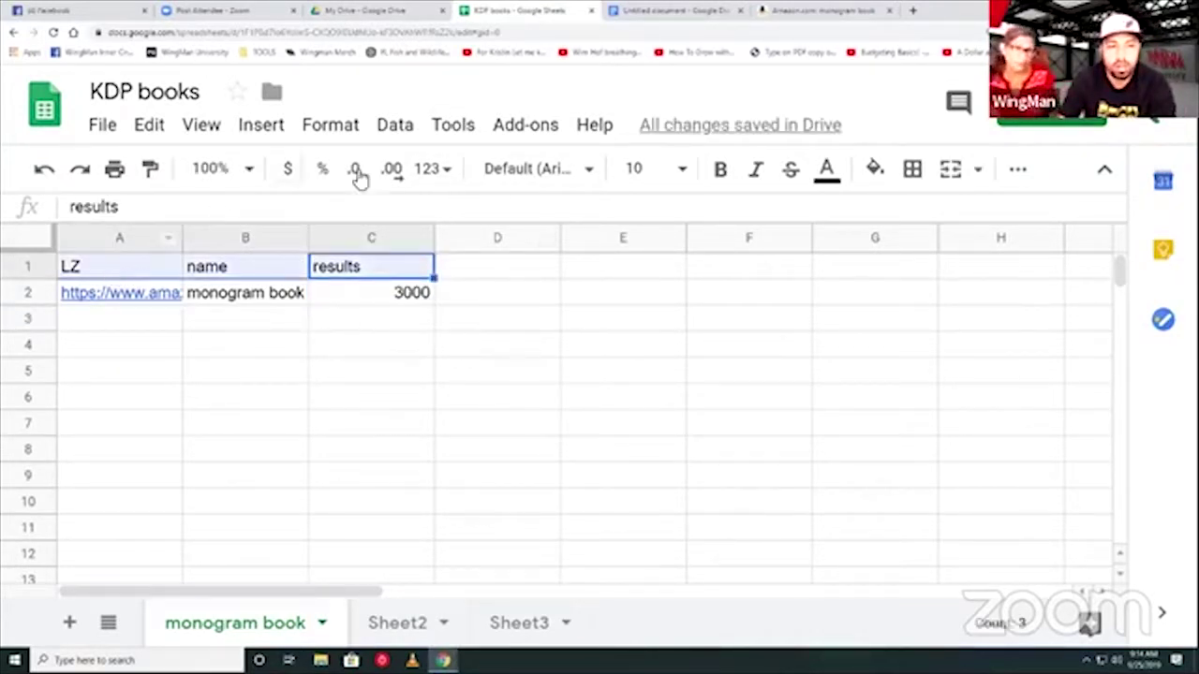
{"action": "left_click", "coordinate": [720, 168]}
{"action": "left_click", "coordinate": [1028, 175]}
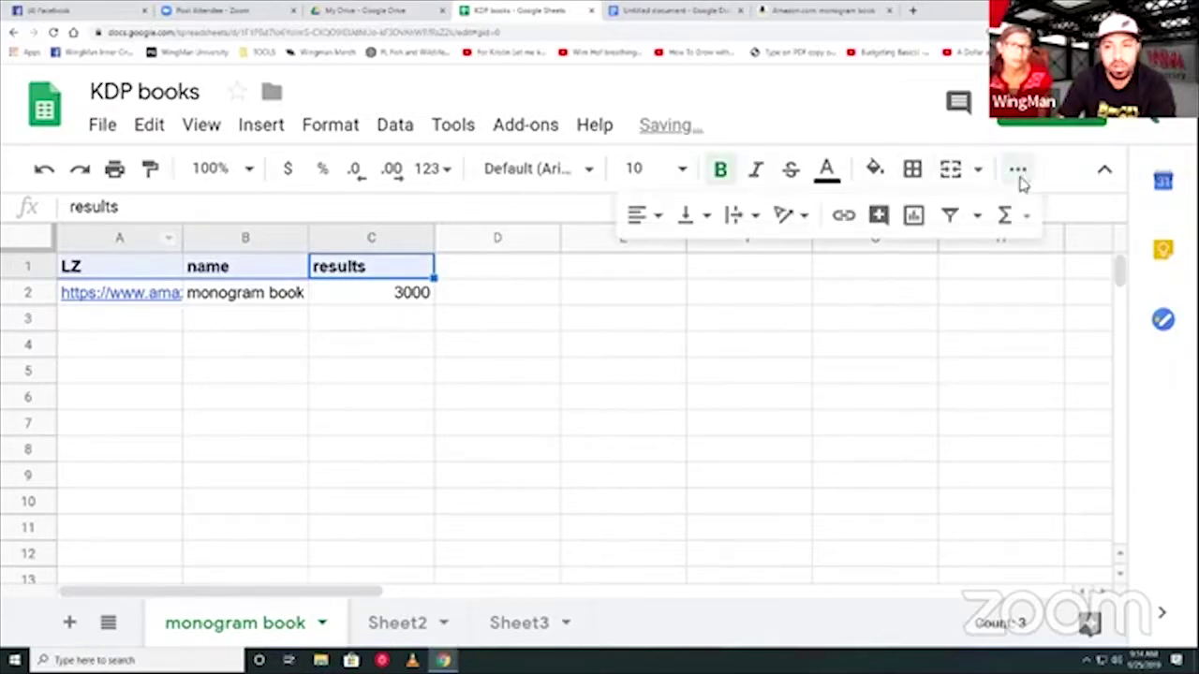
{"action": "left_click", "coordinate": [653, 225]}
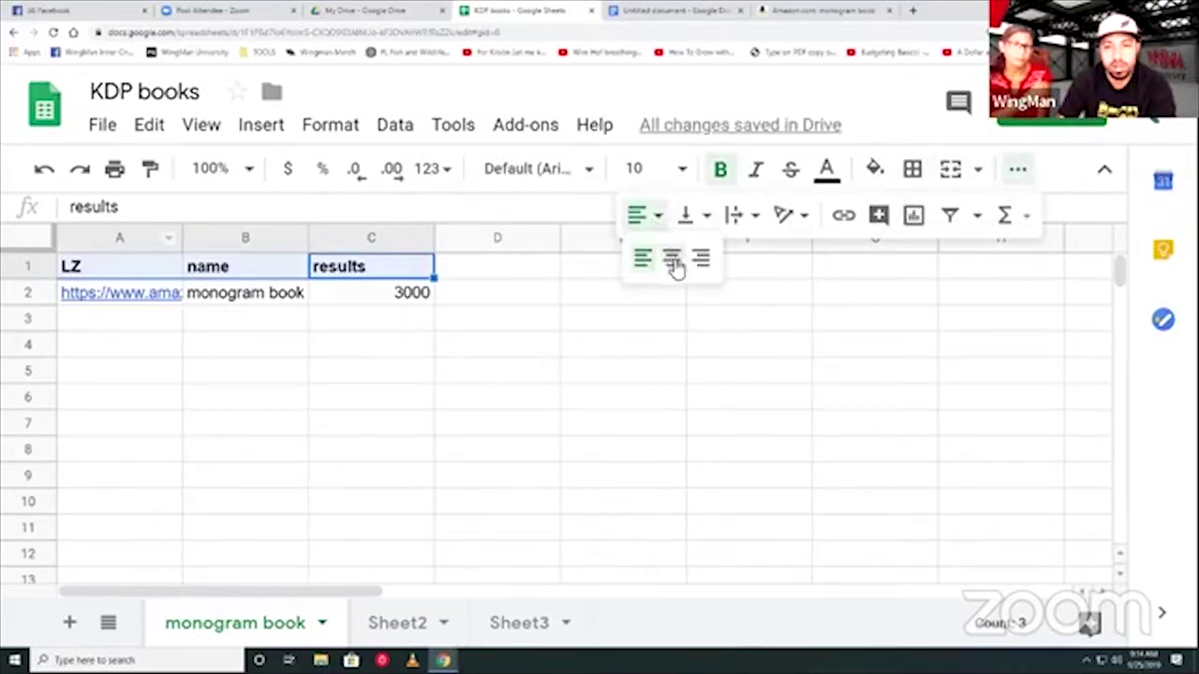
{"action": "left_click", "coordinate": [671, 259]}
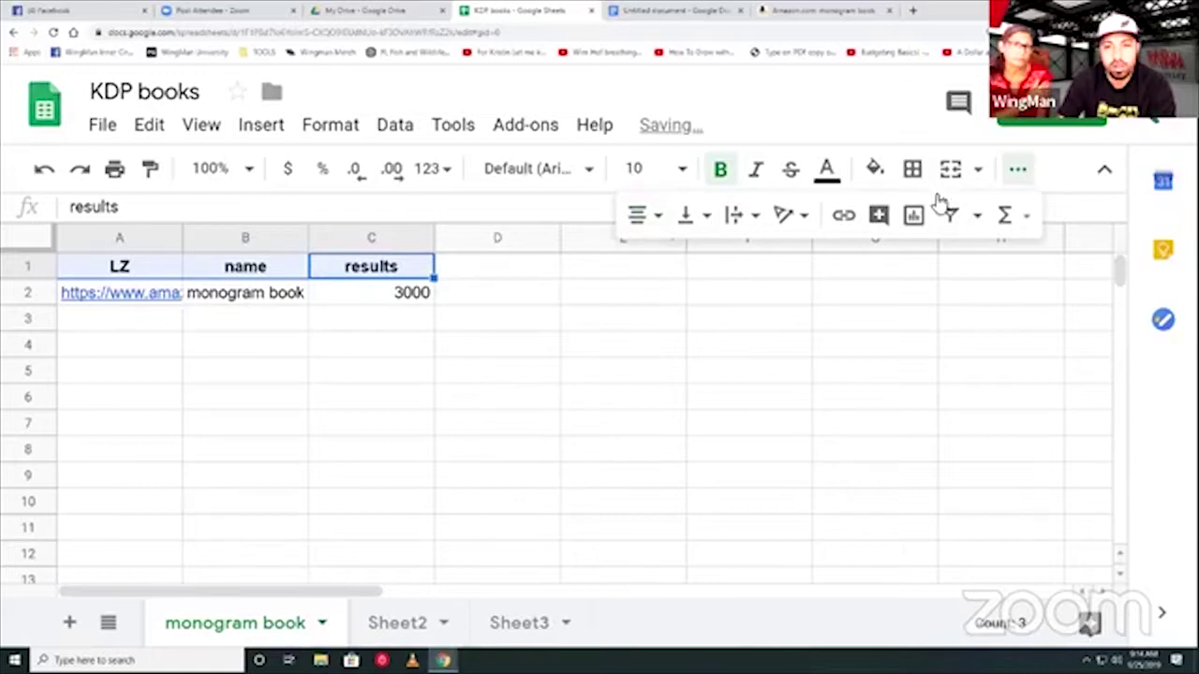
Fill the header cells A1 to C1 with a light cornflower blue color.
{"action": "left_click", "coordinate": [874, 169]}
{"action": "left_click", "coordinate": [1050, 348]}
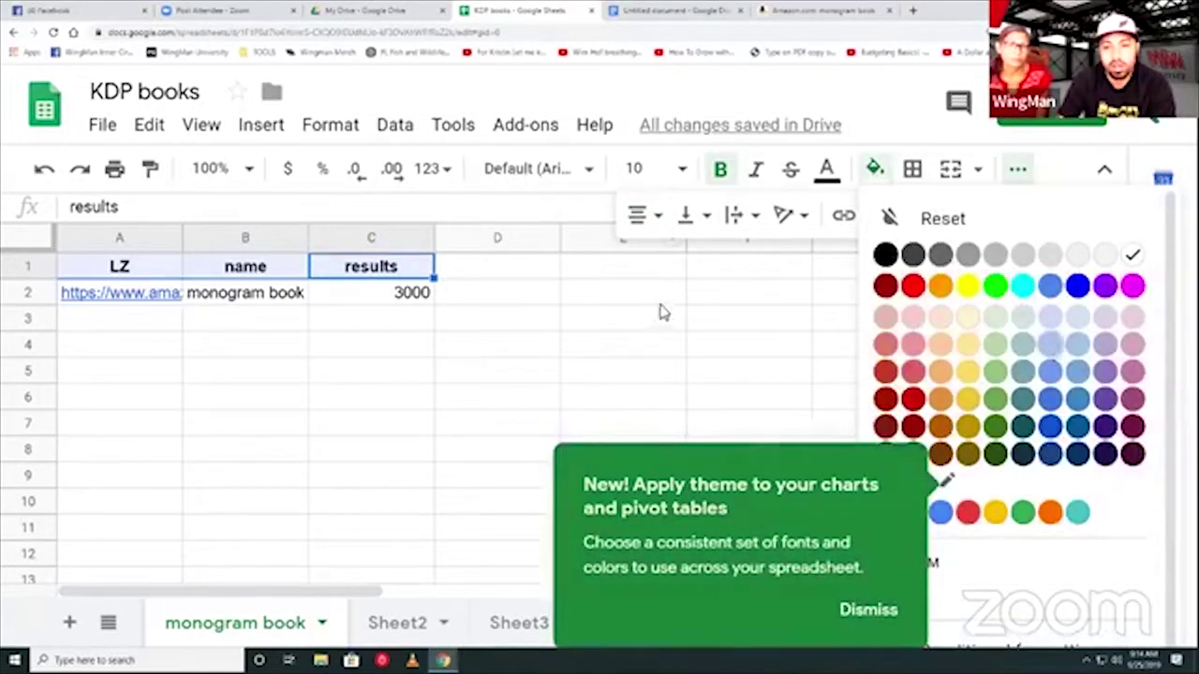
{"action": "left_click", "coordinate": [591, 299]}
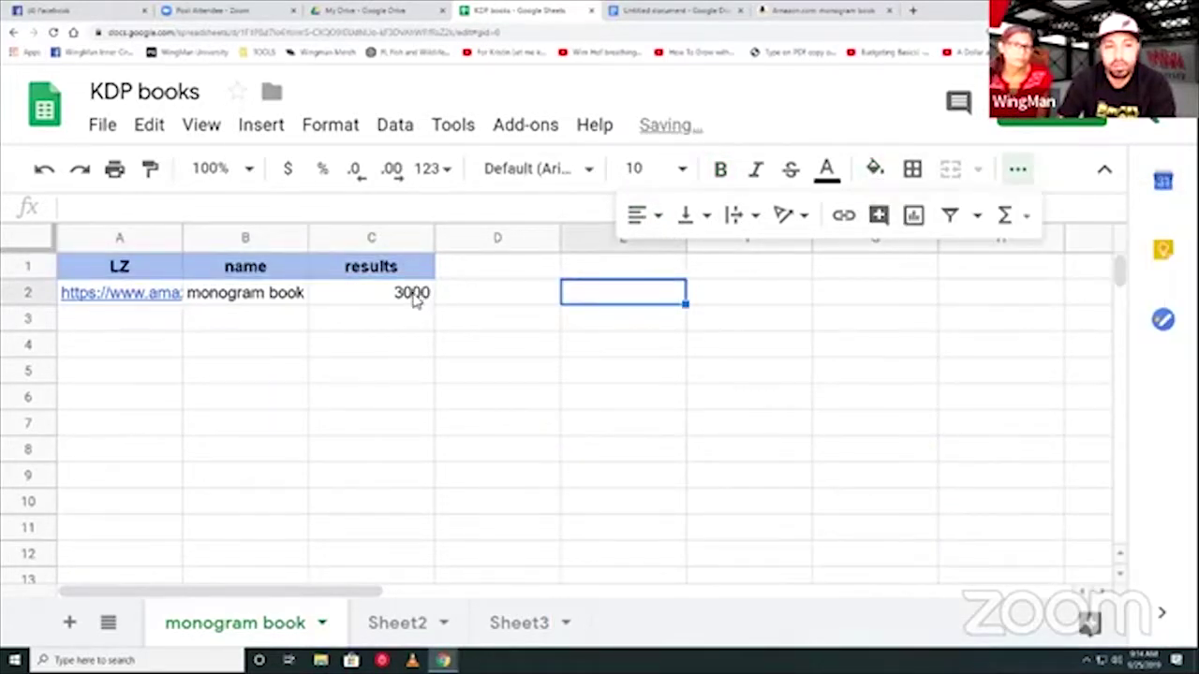
{"action": "left_click_drag", "start_coordinate": [469, 276], "coordinate": [827, 276]}
{"action": "left_click", "coordinate": [825, 272]}
{"action": "left_click", "coordinate": [632, 271]}
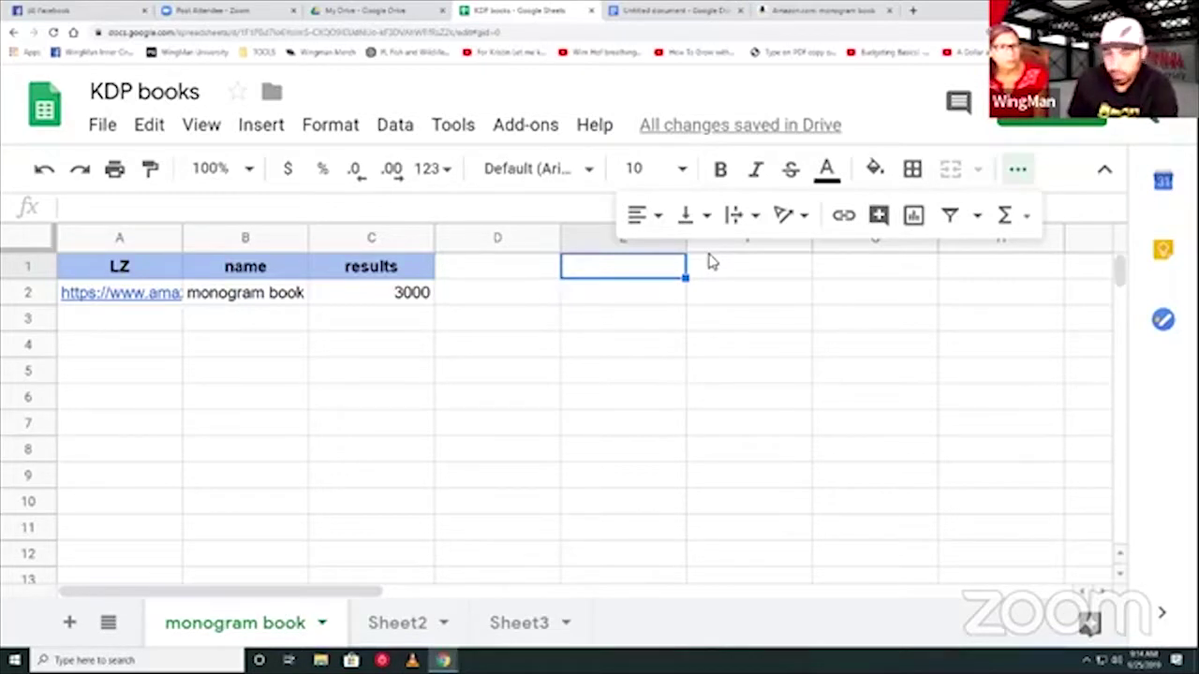
Switch to the untitled Google Docs document and rename it "keywords".
{"action": "left_click", "coordinate": [712, 10]}
{"action": "left_click", "coordinate": [242, 92]}
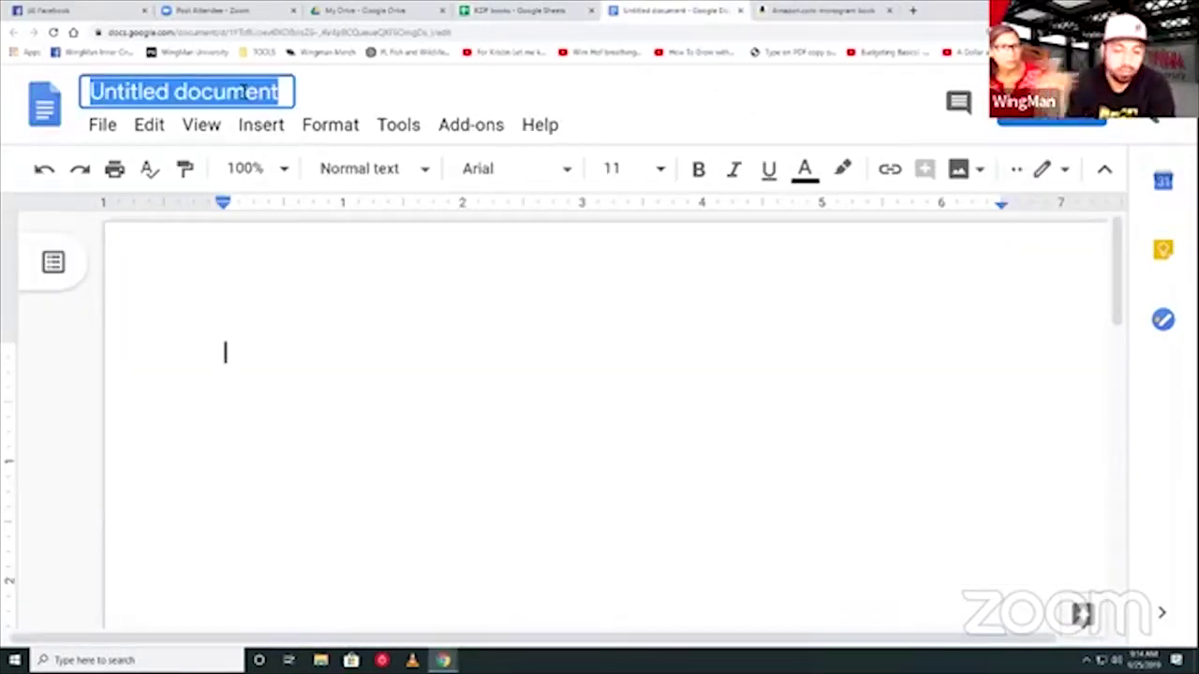
{"action": "type", "text": "keywords"}
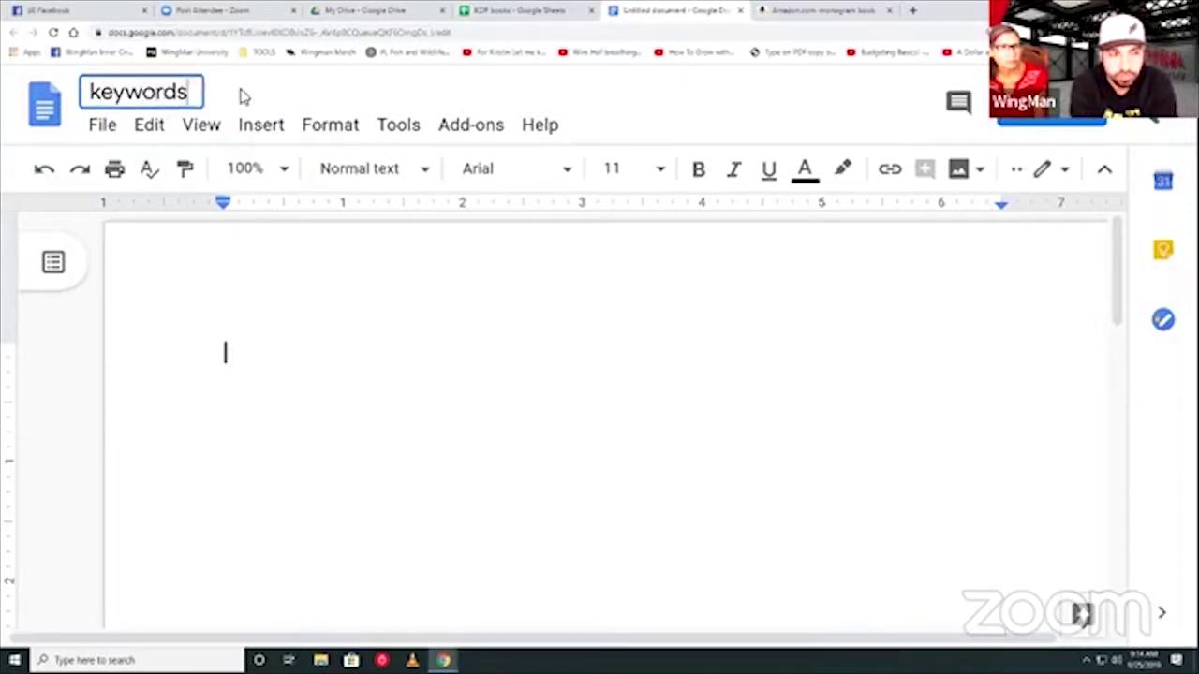
{"action": "key", "text": "Return"}
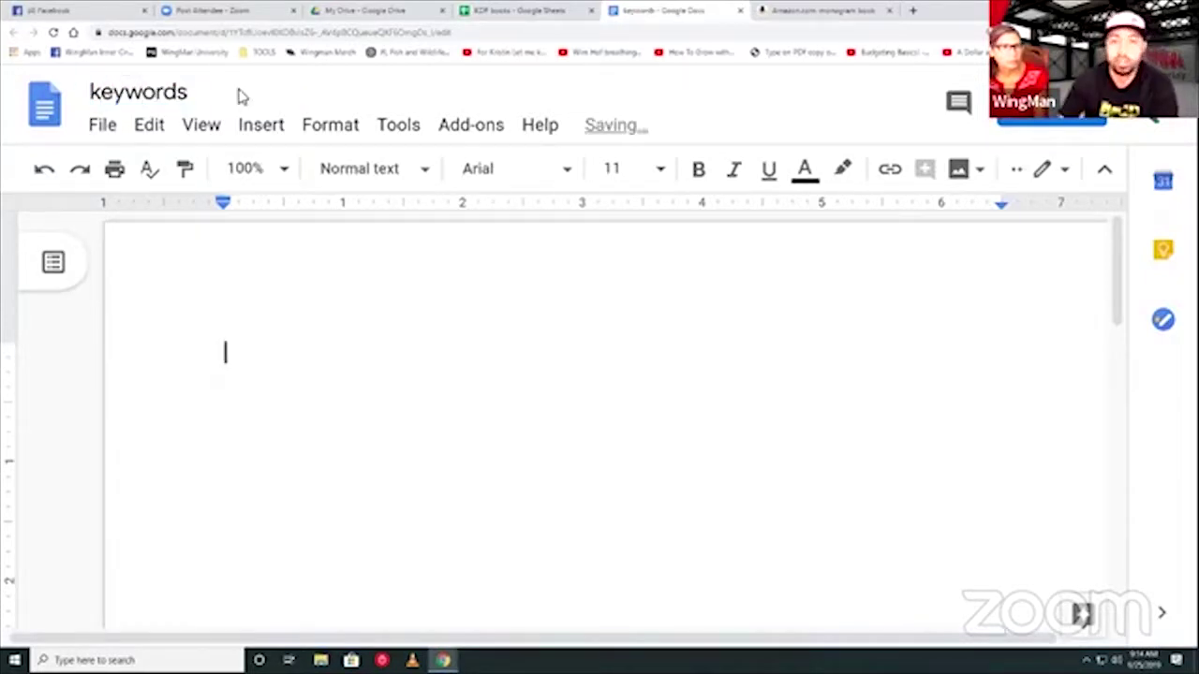
{"action": "left_click", "coordinate": [509, 8]}
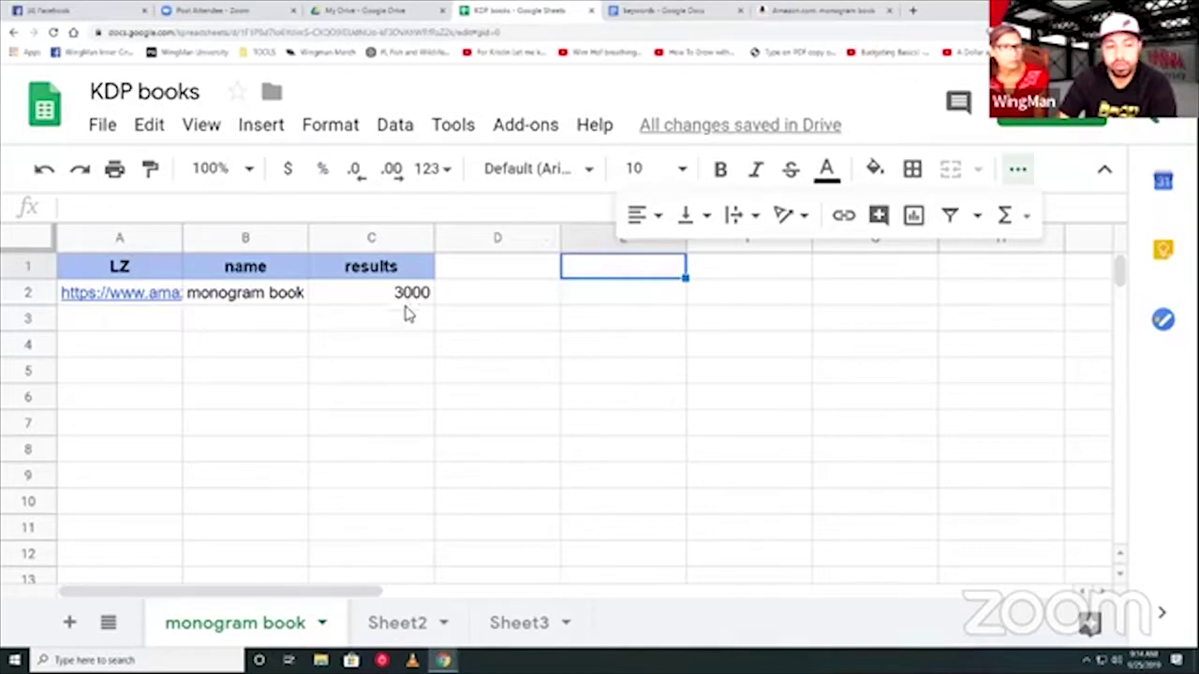
{"action": "left_click", "coordinate": [552, 321]}
{"action": "left_click", "coordinate": [562, 396], "text": "shift"}
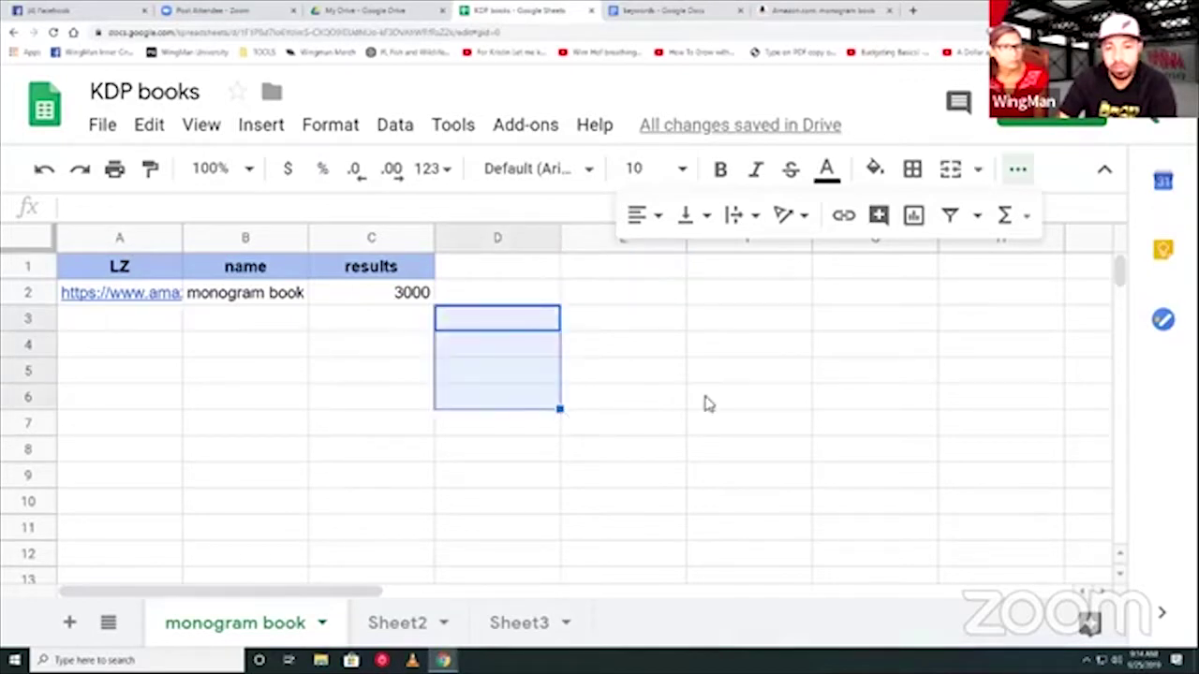
{"action": "left_click", "coordinate": [763, 328]}
{"action": "left_click_drag", "start_coordinate": [757, 366], "coordinate": [752, 580]}
{"action": "scroll", "coordinate": [754, 478], "scroll_direction": "up", "scroll_amount": 2}
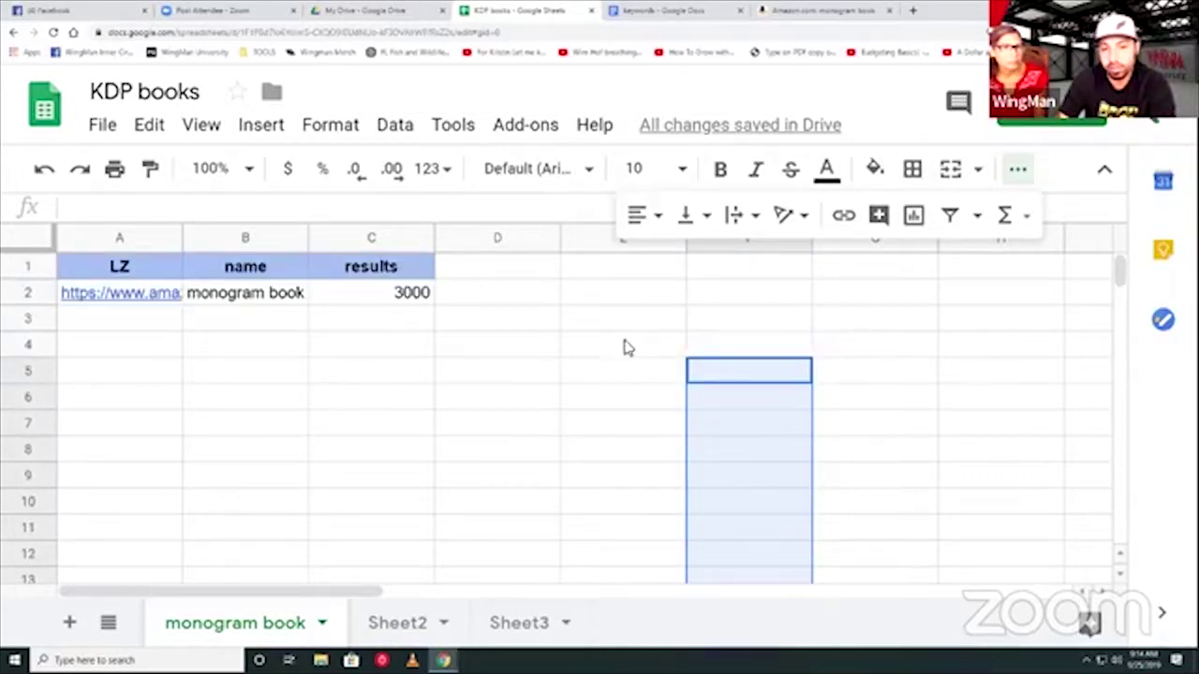
{"action": "left_click", "coordinate": [626, 346]}
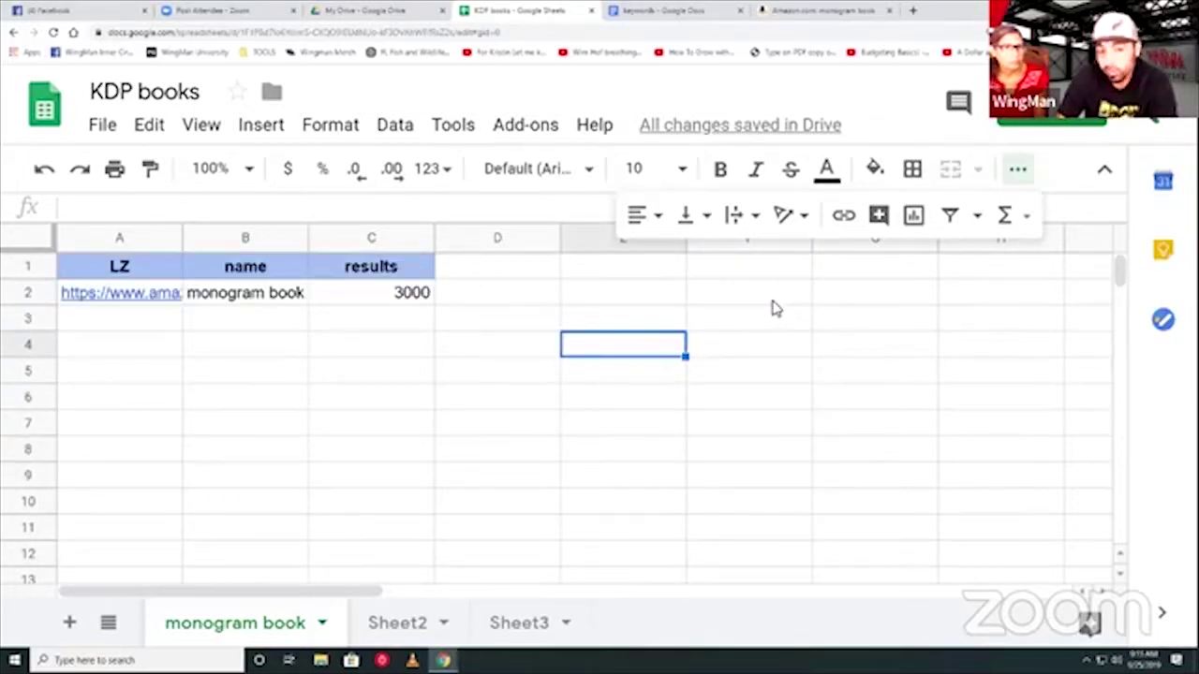
Select cell F2 as the destination, and copy a shareable link to the keywords document that lets anyone with the link edit.
{"action": "left_click", "coordinate": [741, 296]}
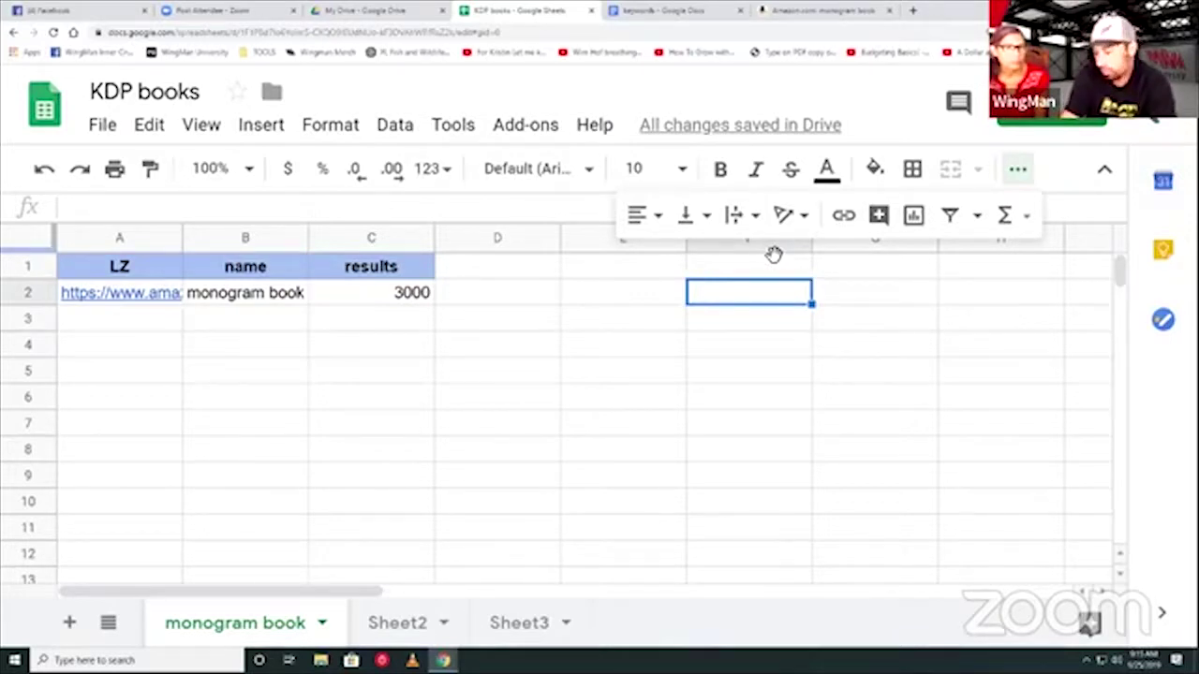
{"action": "left_click", "coordinate": [671, 10]}
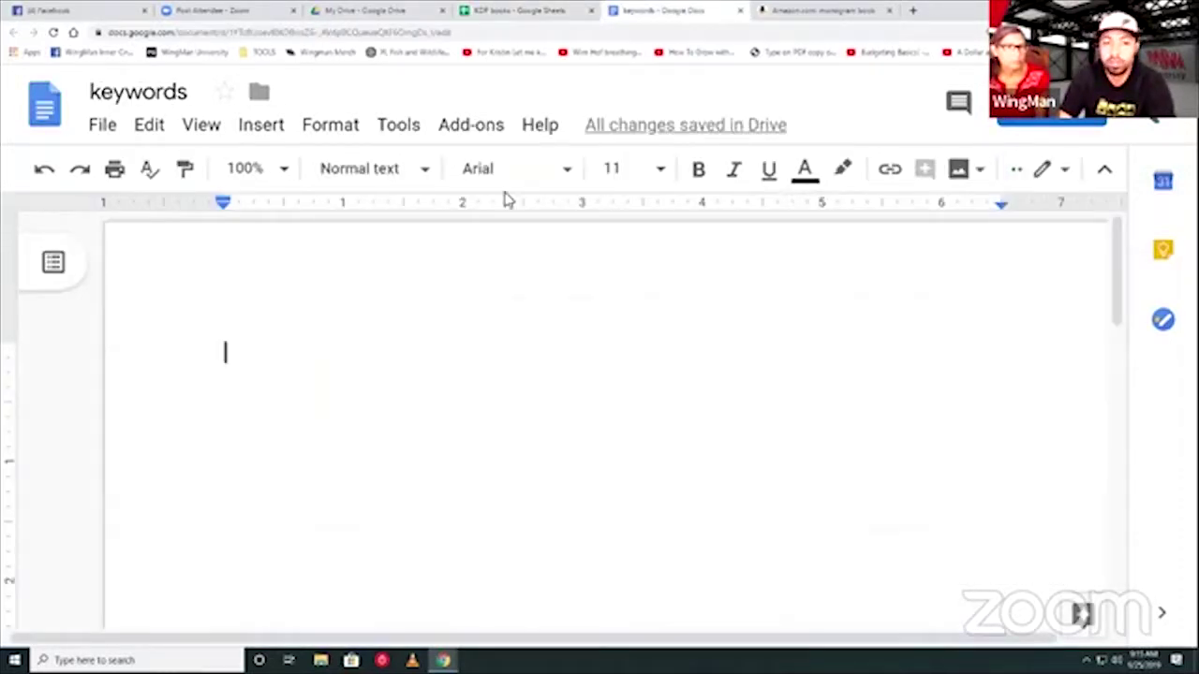
{"action": "left_click", "coordinate": [1092, 129]}
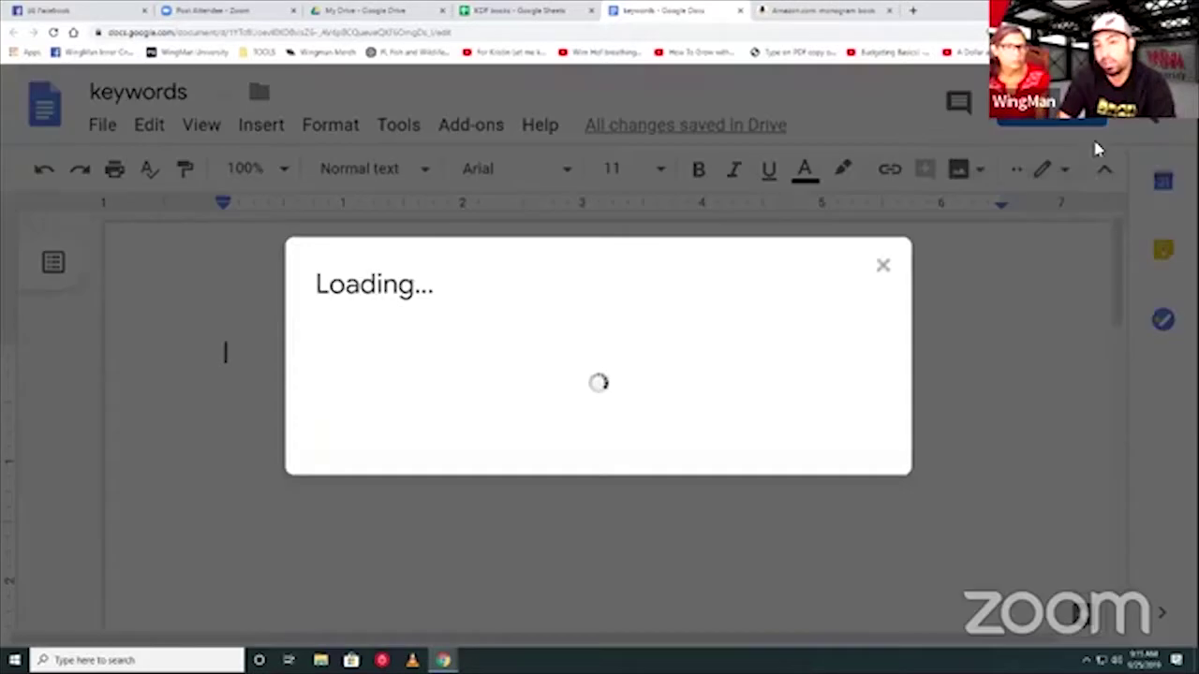
{"action": "left_click", "coordinate": [885, 240]}
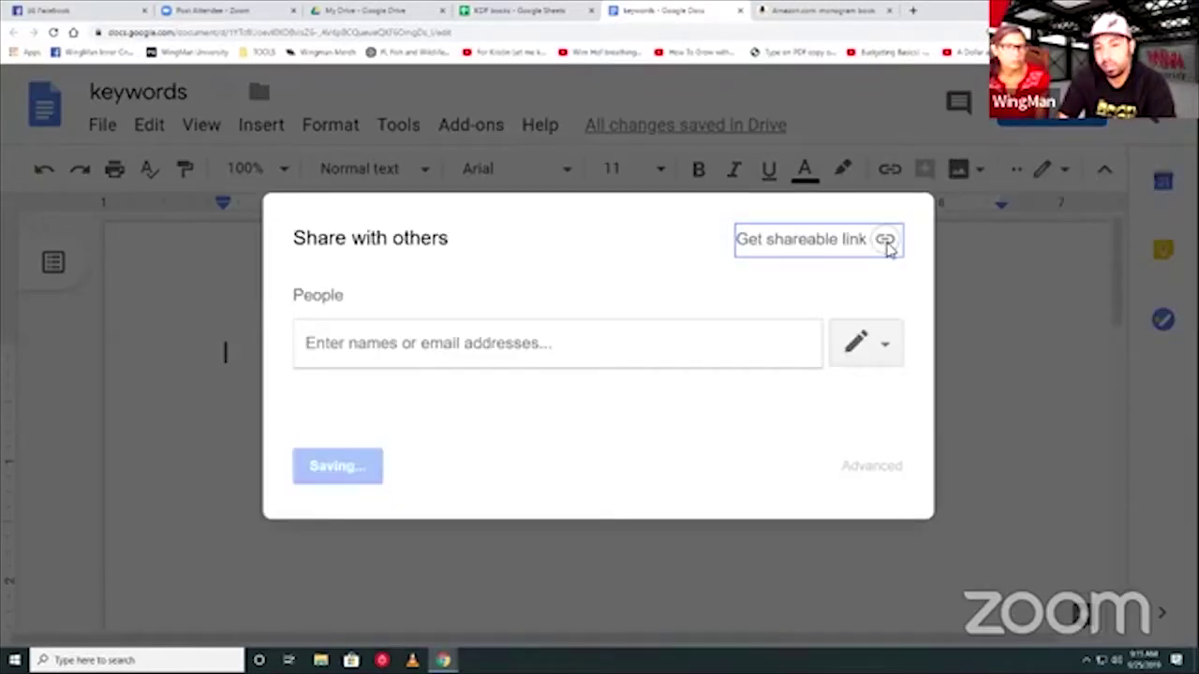
{"action": "left_click", "coordinate": [609, 290]}
{"action": "left_click", "coordinate": [533, 380]}
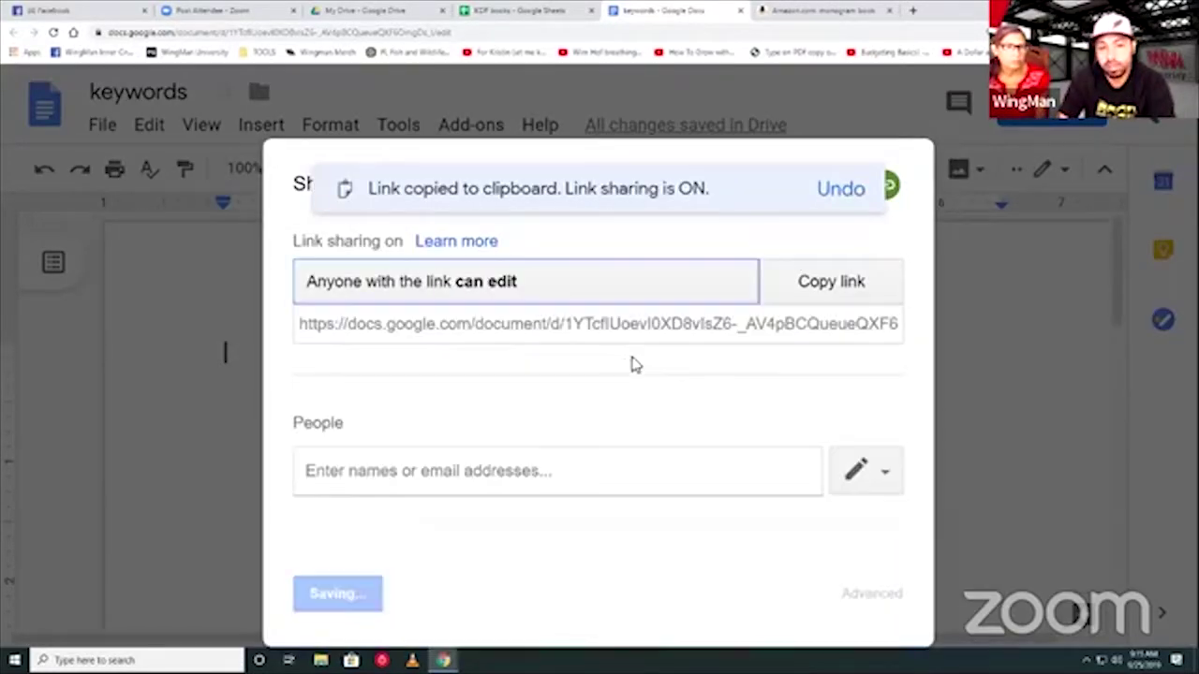
{"action": "left_click", "coordinate": [869, 283]}
Paste the keywords document's sharing link into cell F2 of the KDP books spreadsheet.
{"action": "left_click", "coordinate": [526, 11]}
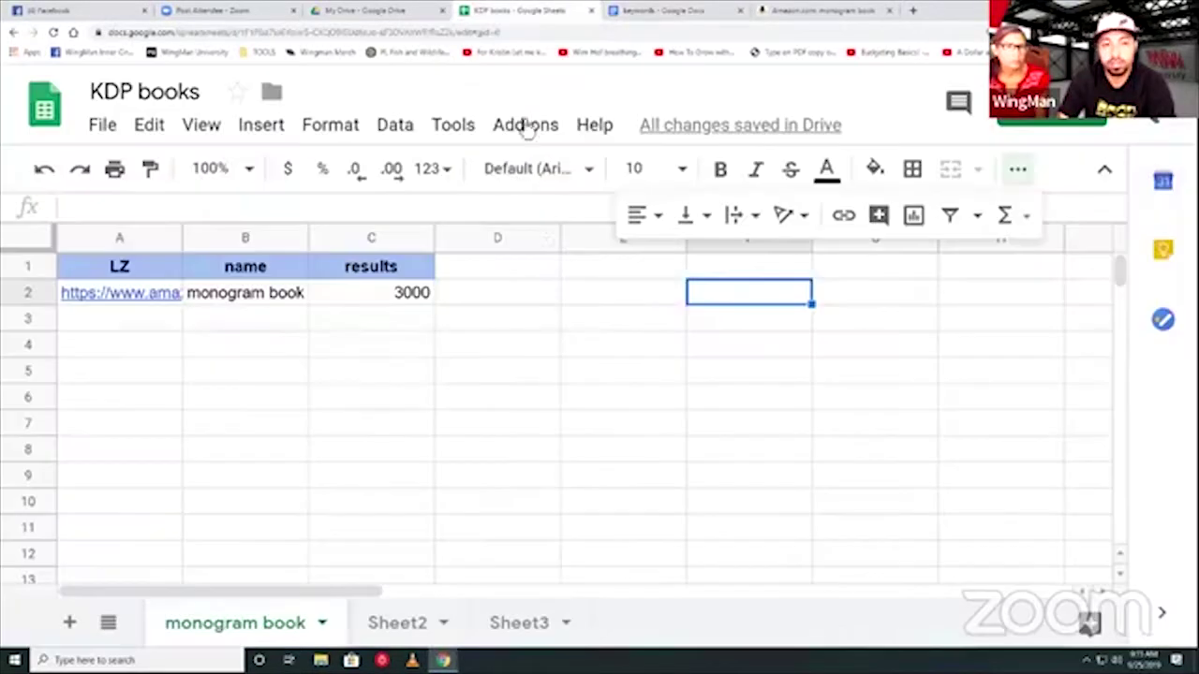
{"action": "key", "text": "ctrl+v"}
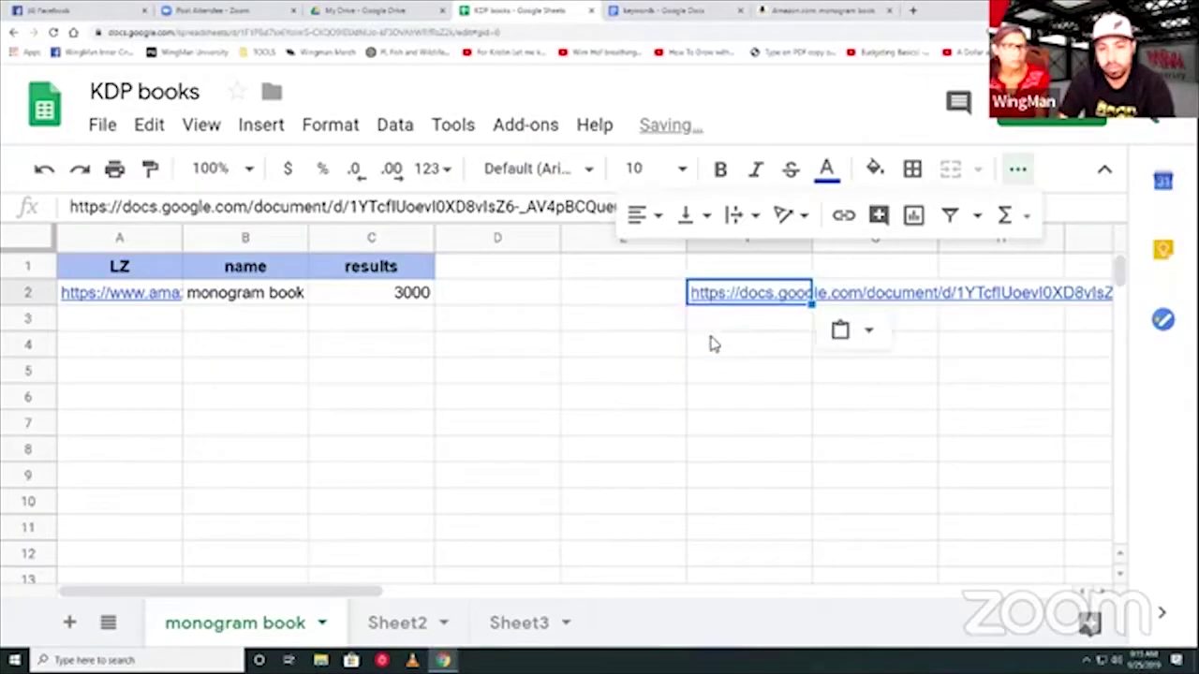
{"action": "left_click", "coordinate": [709, 343]}
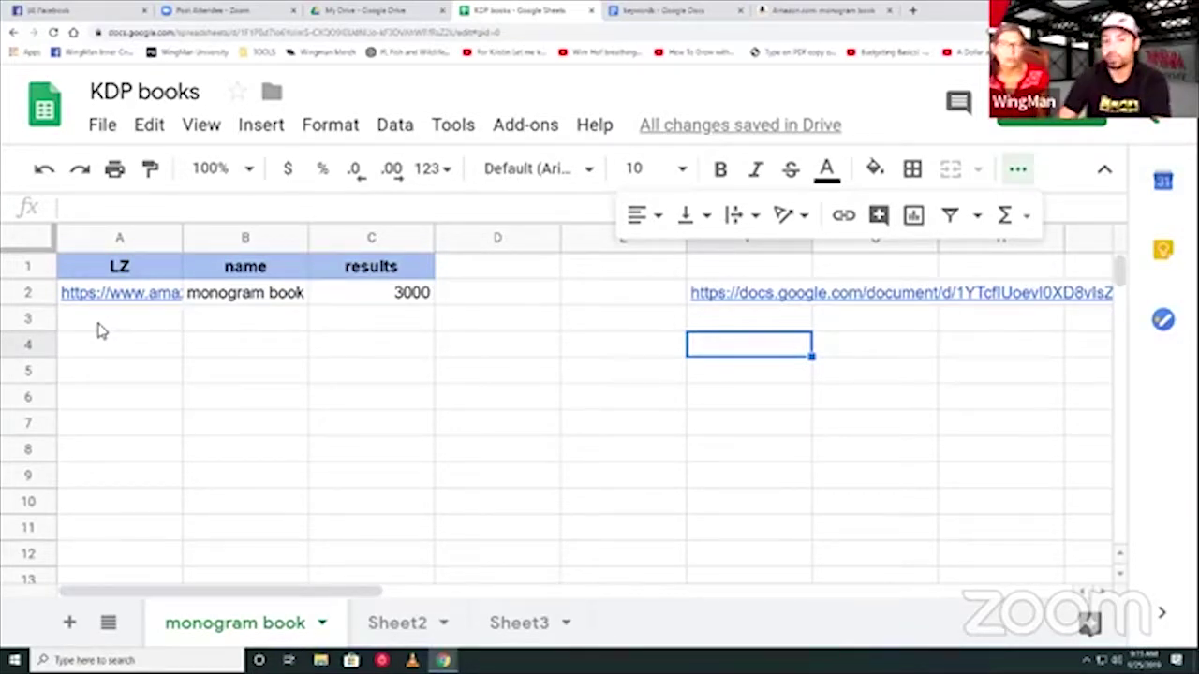
Enter the header "Keywords" in cell F1 above the document link.
{"action": "left_click", "coordinate": [739, 271]}
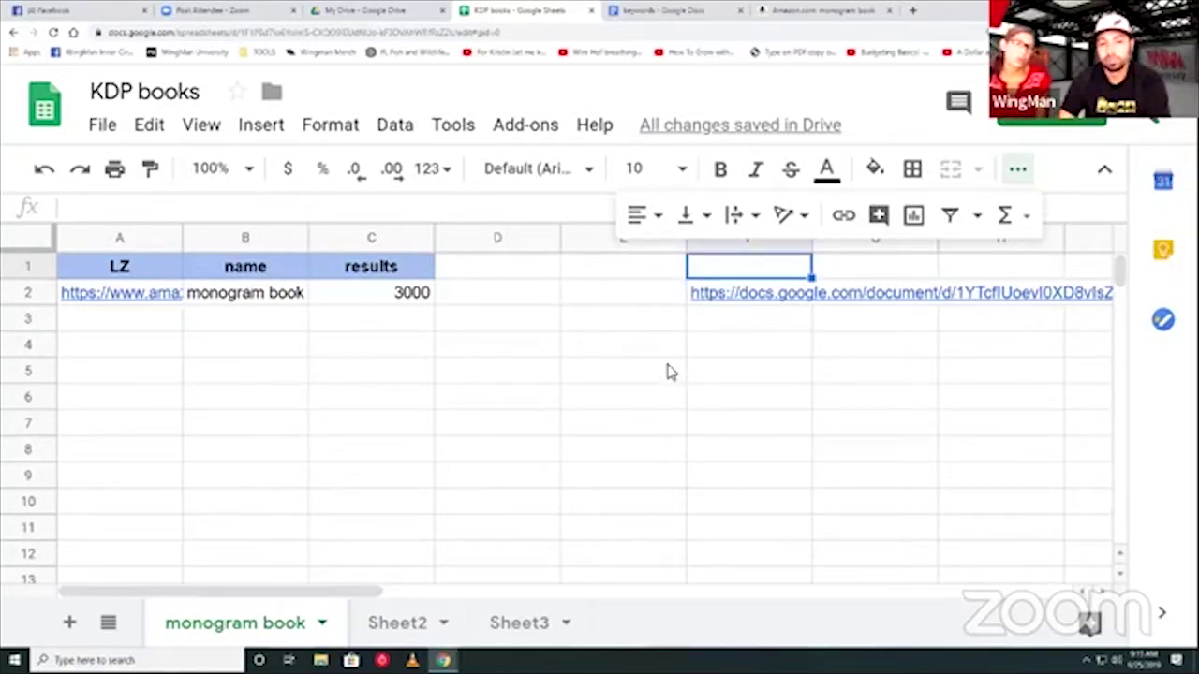
{"action": "type", "text": "Keywords"}
{"action": "key", "text": "Return"}
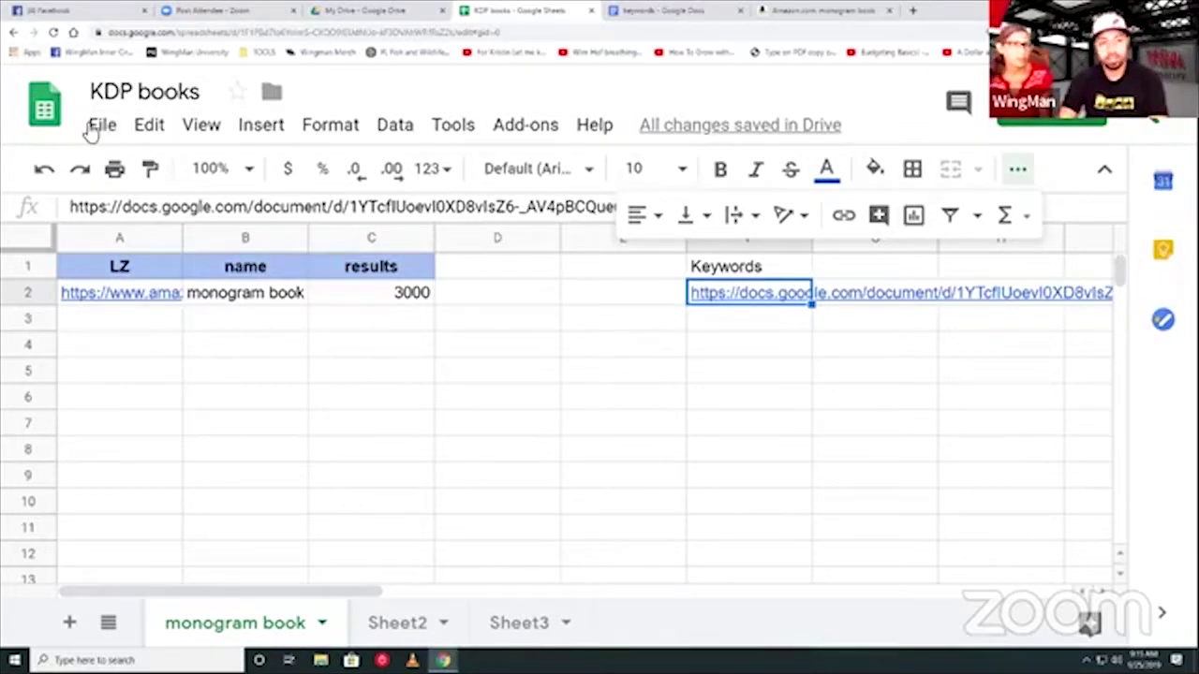
Create a new Google Docs document from the spreadsheet and name it "mon kekwords".
{"action": "left_click", "coordinate": [98, 128]}
{"action": "mouse_move", "coordinate": [131, 242]}
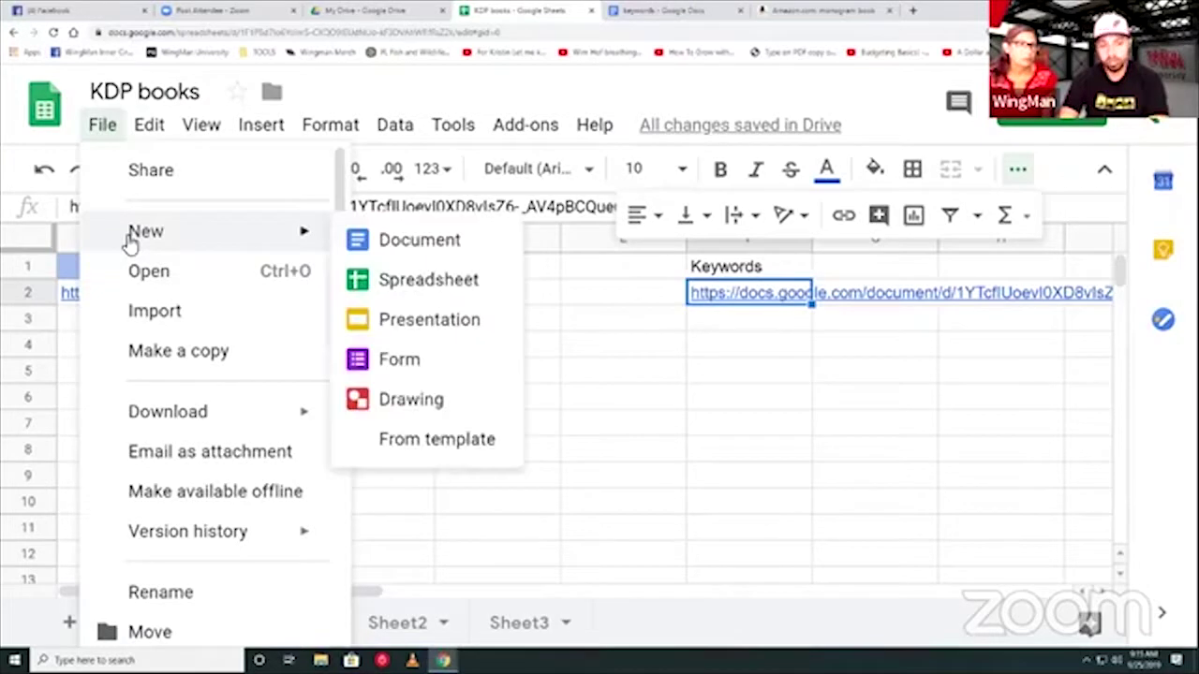
{"action": "left_click", "coordinate": [453, 245]}
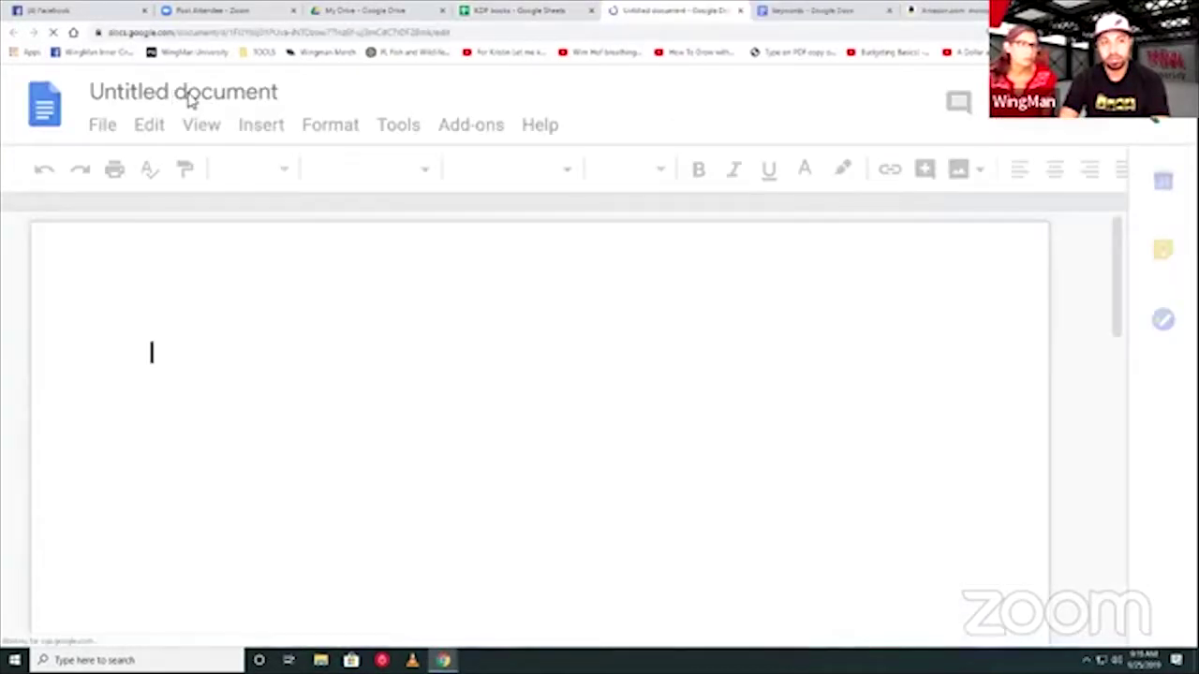
{"action": "left_click", "coordinate": [188, 92]}
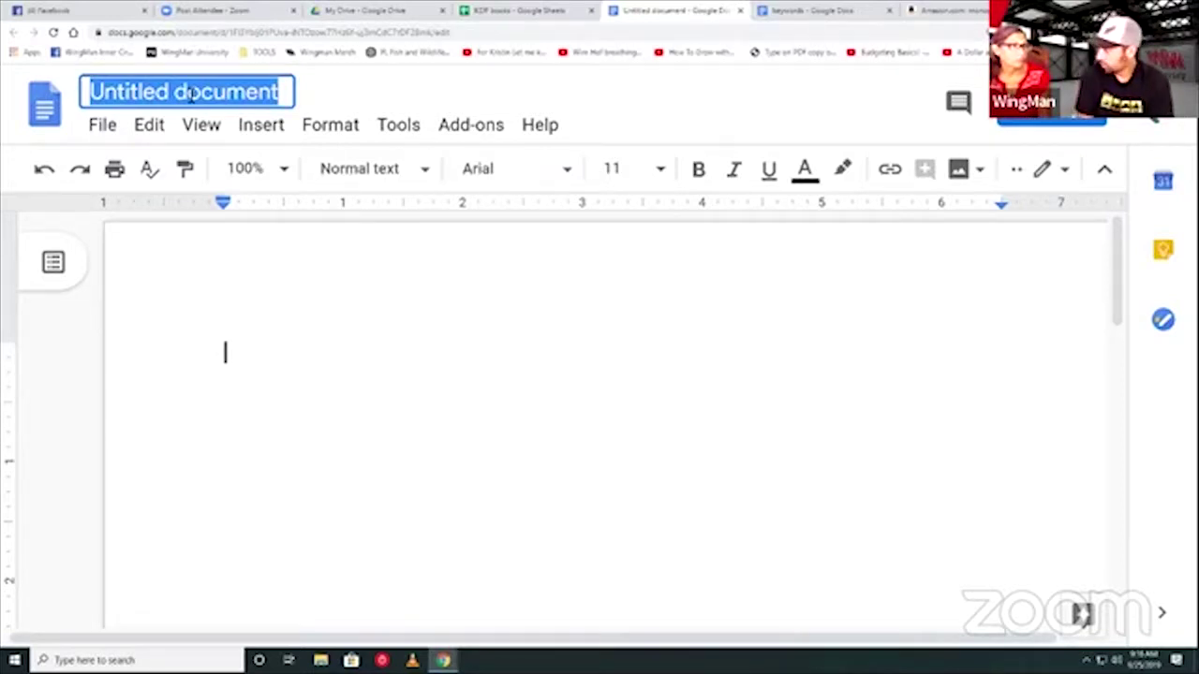
{"action": "type", "text": "mon"}
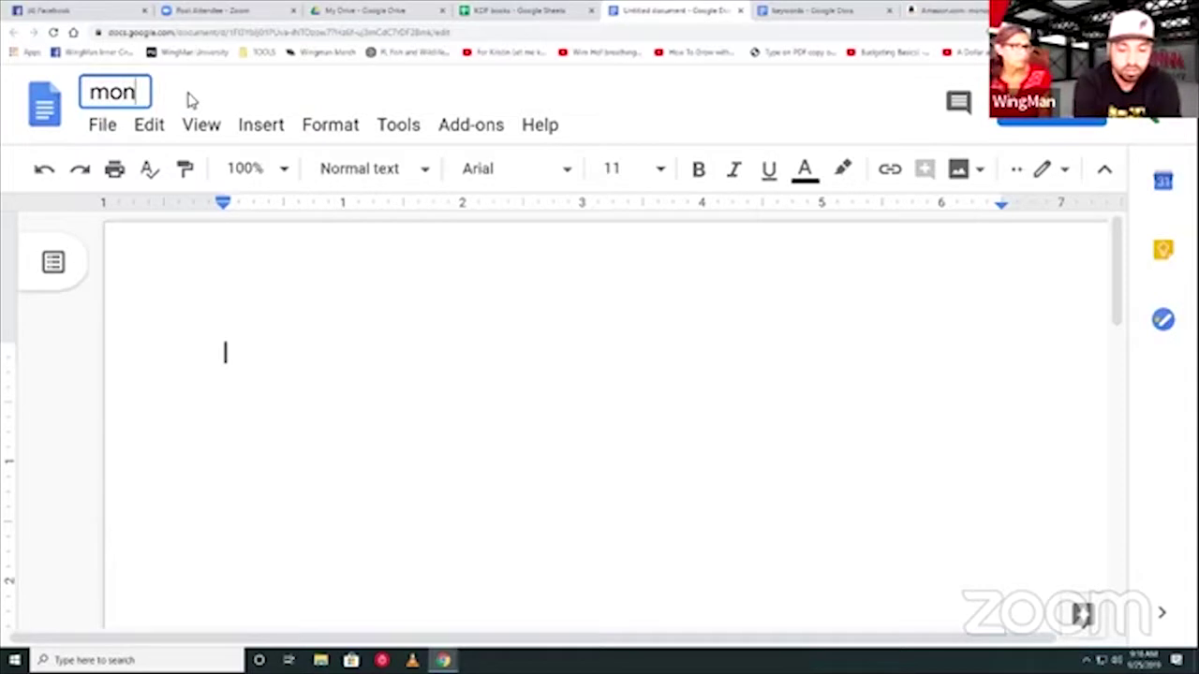
{"action": "type", "text": " kek"}
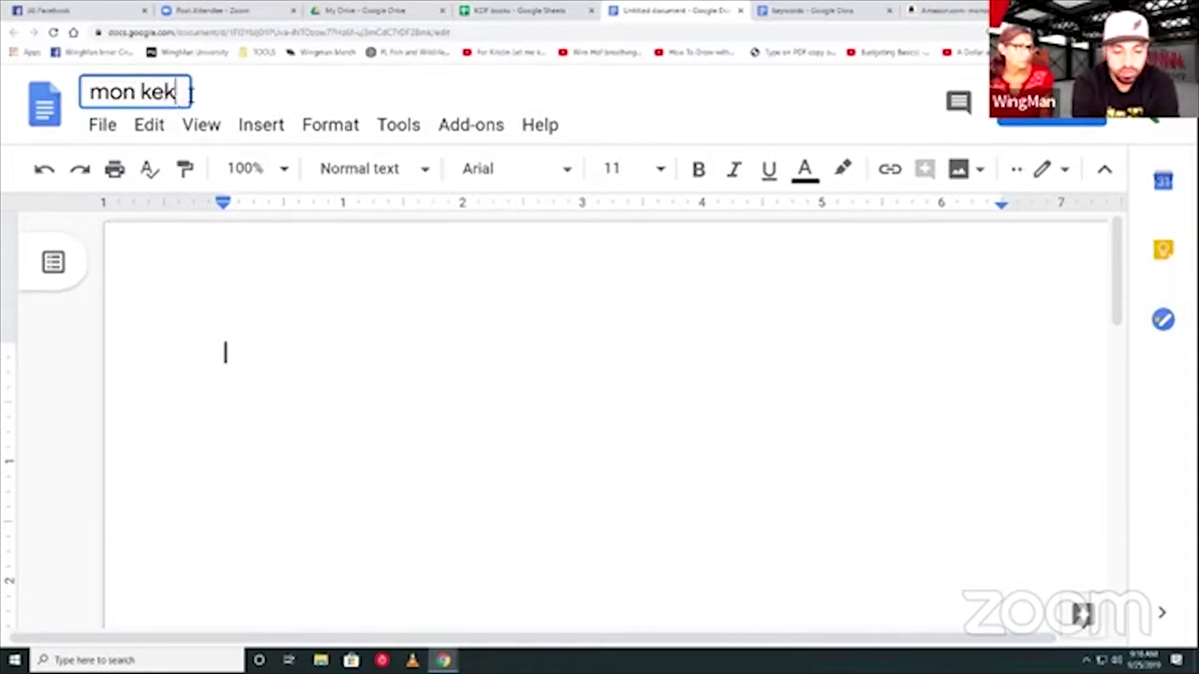
{"action": "type", "text": "words"}
{"action": "key", "text": "Return"}
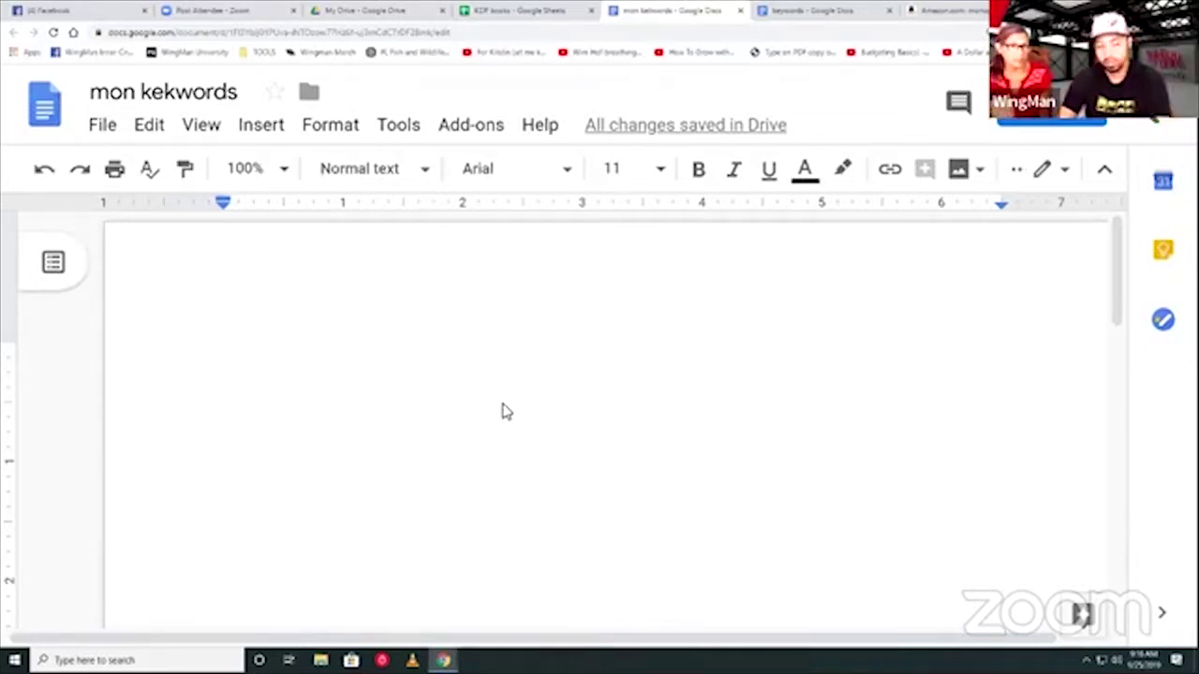
Enter the heading "Keyword" on the first line of the new document.
{"action": "type", "text": "keyword"}
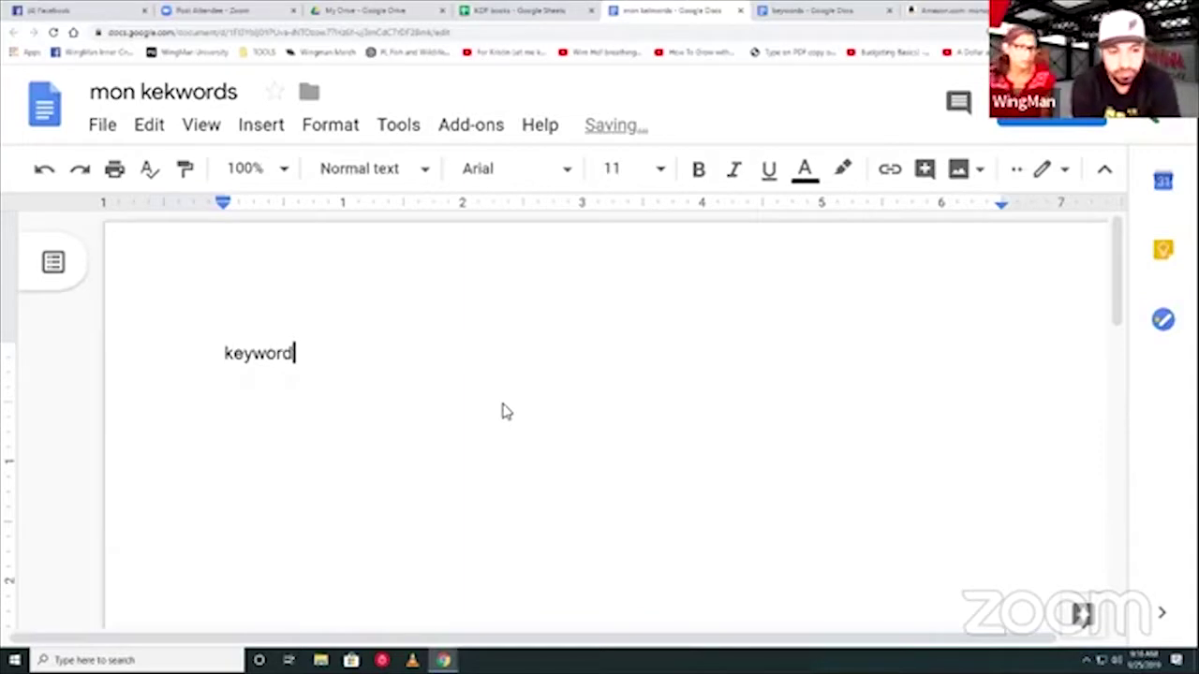
{"action": "key", "text": "Return"}
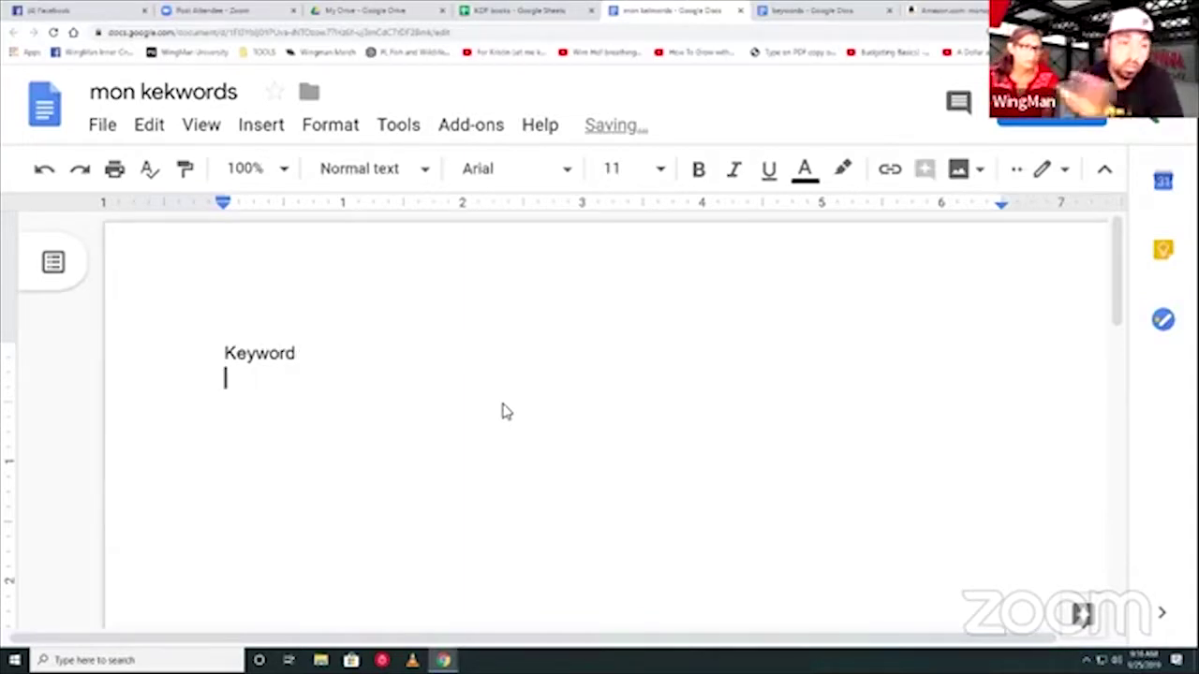
{"action": "left_click", "coordinate": [534, 12]}
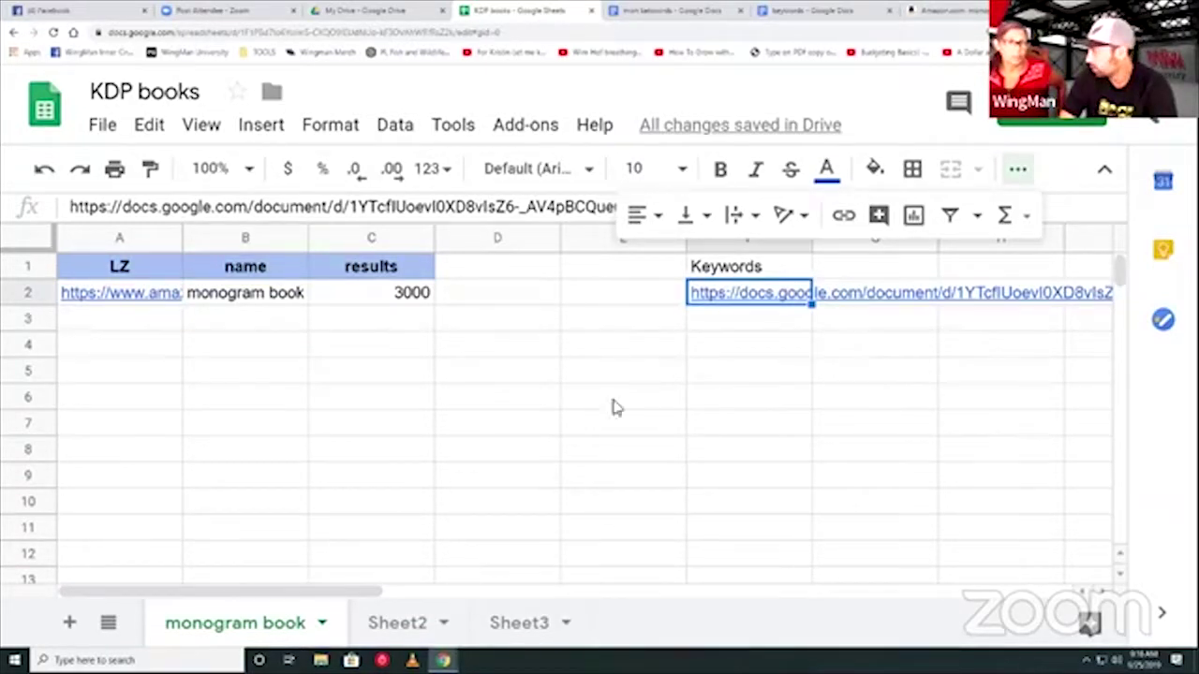
{"action": "mouse_move", "coordinate": [766, 298]}
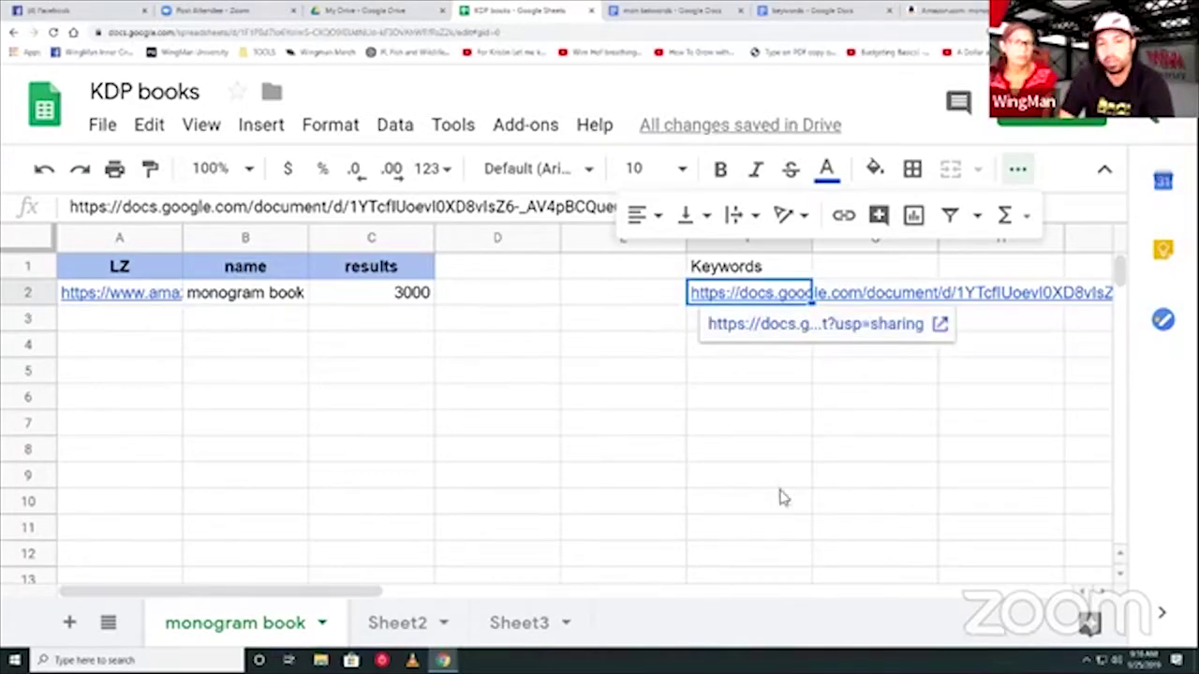
{"action": "left_click", "coordinate": [817, 13]}
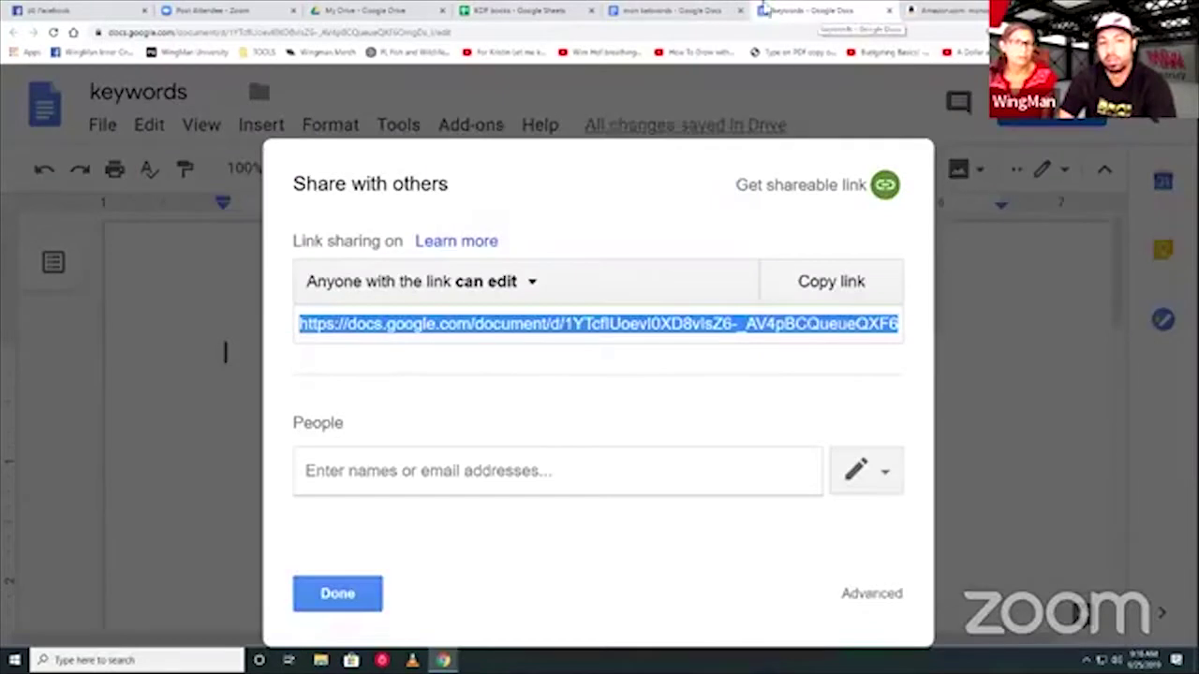
Add the numbers 1 to 5 on separate lines below the "Keyword" heading in the mon kekwords document.
{"action": "left_click", "coordinate": [688, 11]}
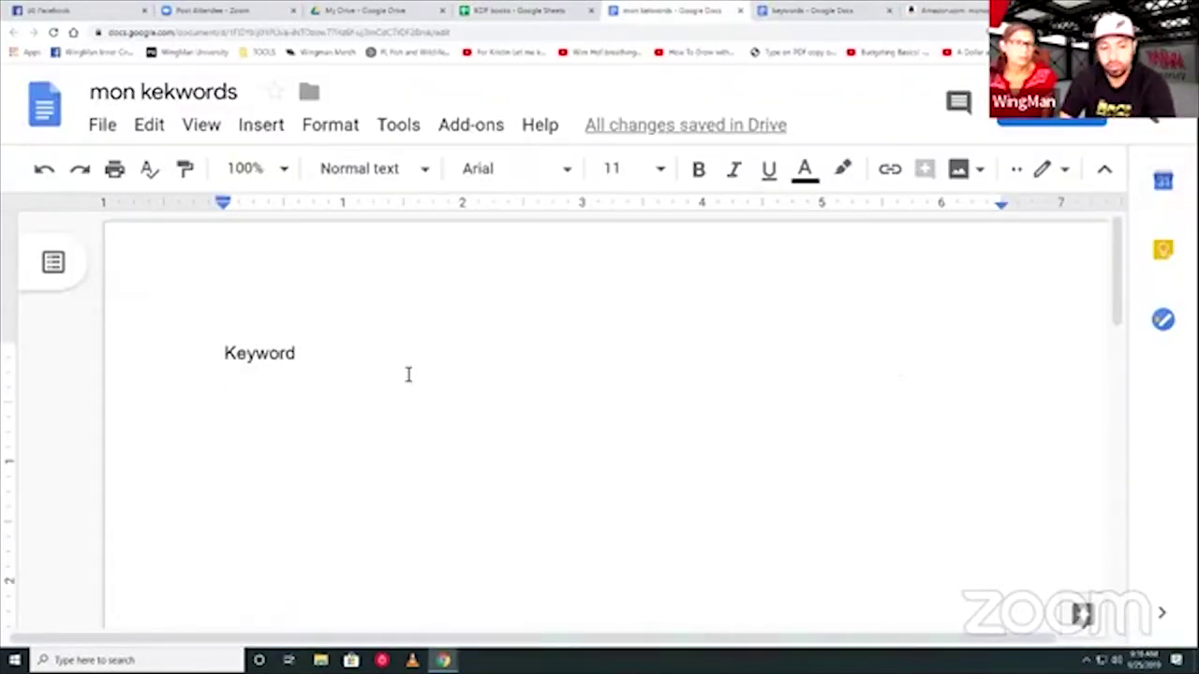
{"action": "type", "text": "1"}
{"action": "key", "text": "Return"}
{"action": "type", "text": "2"}
{"action": "key", "text": "Return"}
{"action": "type", "text": "3"}
{"action": "key", "text": "Return"}
{"action": "type", "text": "4"}
{"action": "key", "text": "Return"}
{"action": "type", "text": "5"}
{"action": "key", "text": "Return"}
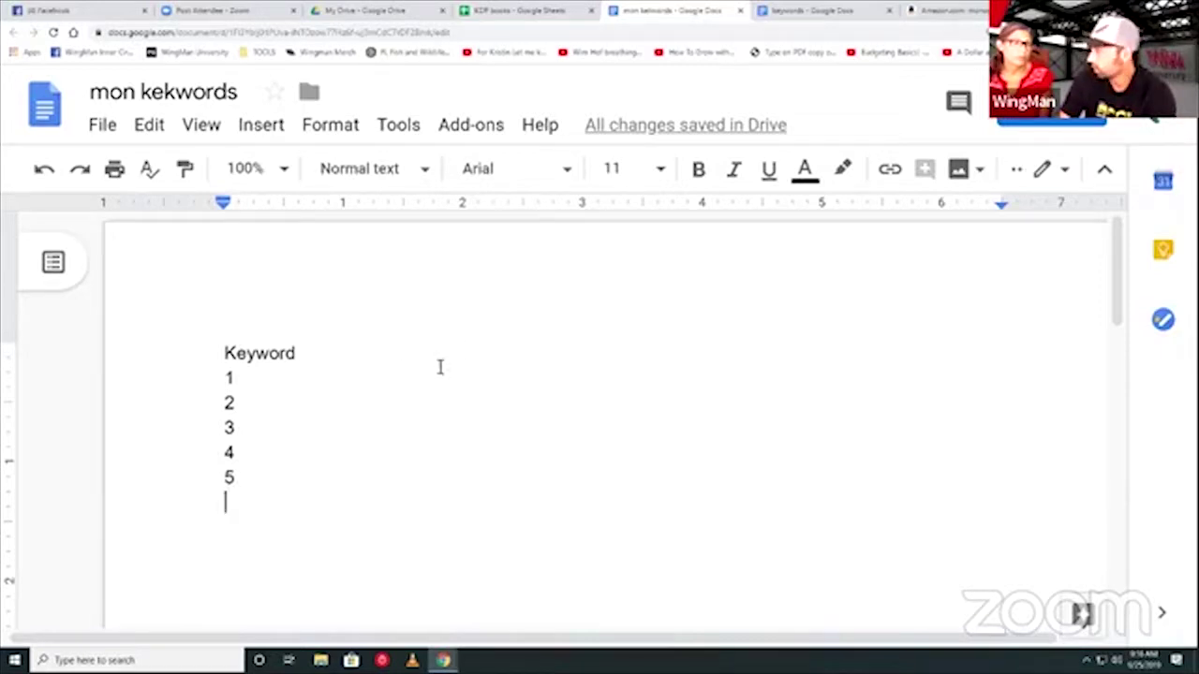
{"action": "left_click", "coordinate": [549, 10]}
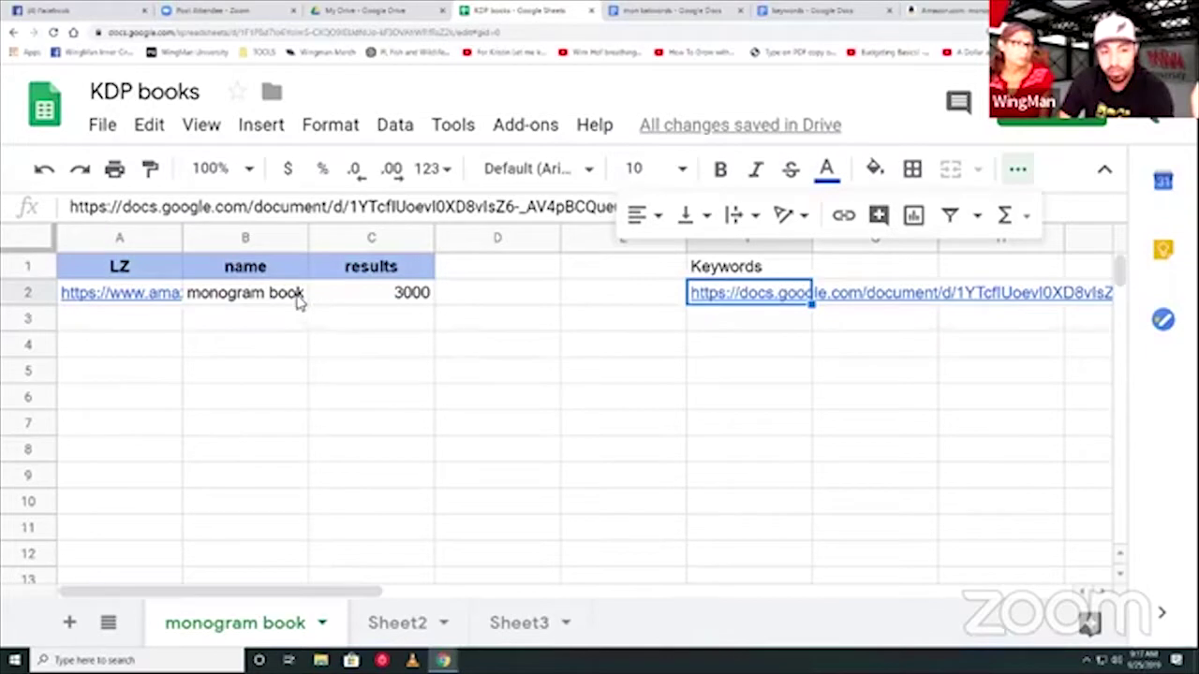
{"action": "mouse_move", "coordinate": [763, 297]}
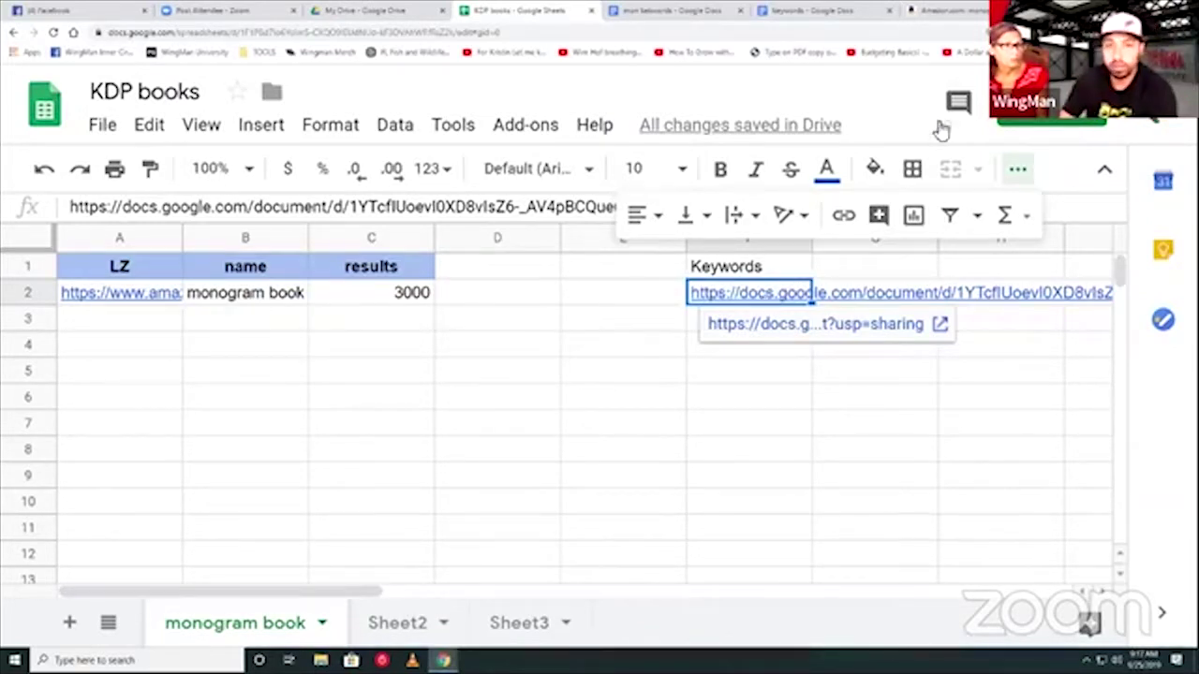
{"action": "left_click", "coordinate": [829, 11]}
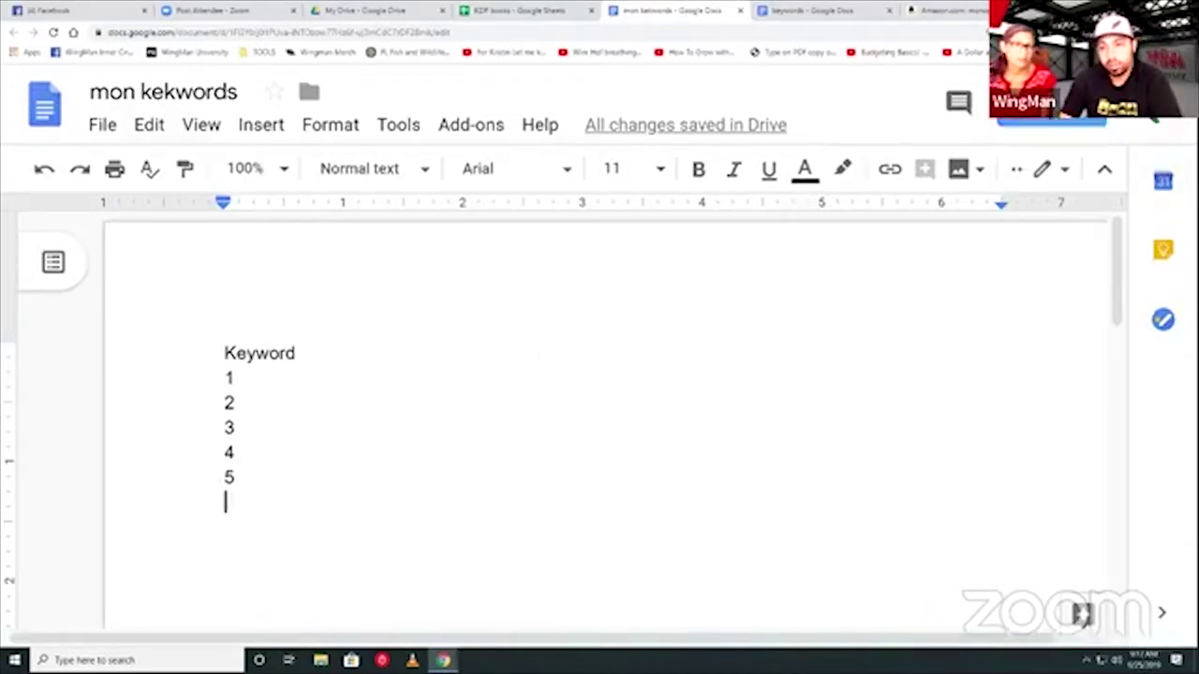
Turn on link sharing for the mon kekwords document, set to anyone with the link can edit, and copy the link.
{"action": "left_click", "coordinate": [1012, 120]}
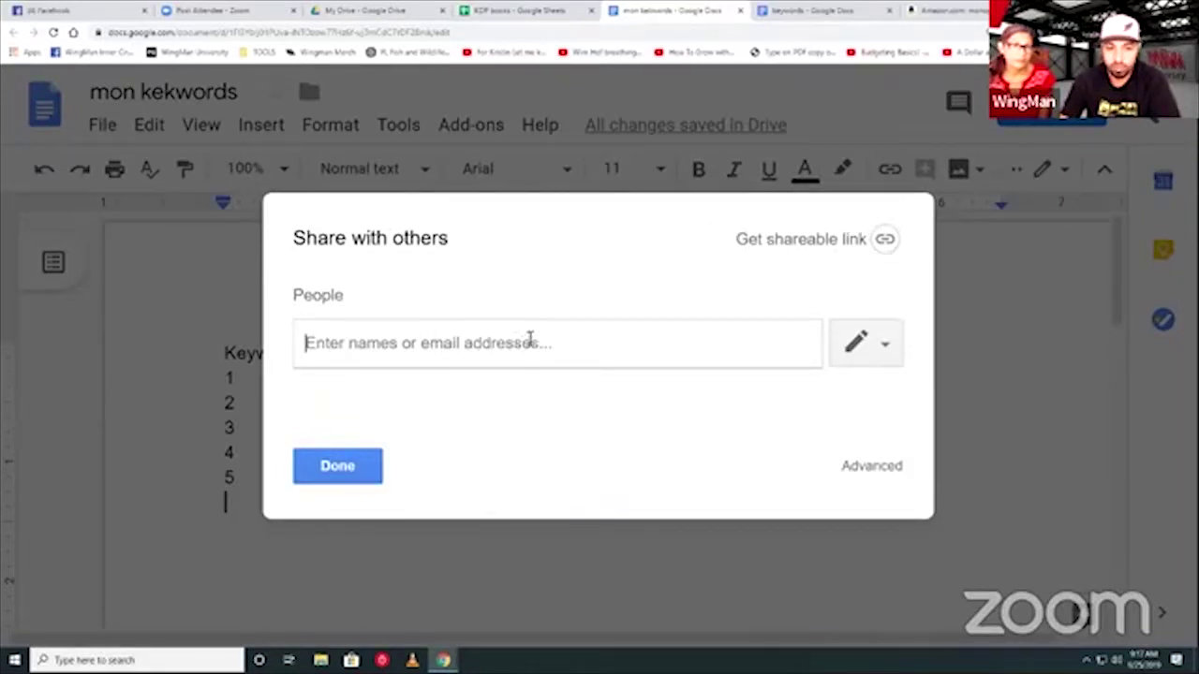
{"action": "left_click", "coordinate": [850, 345]}
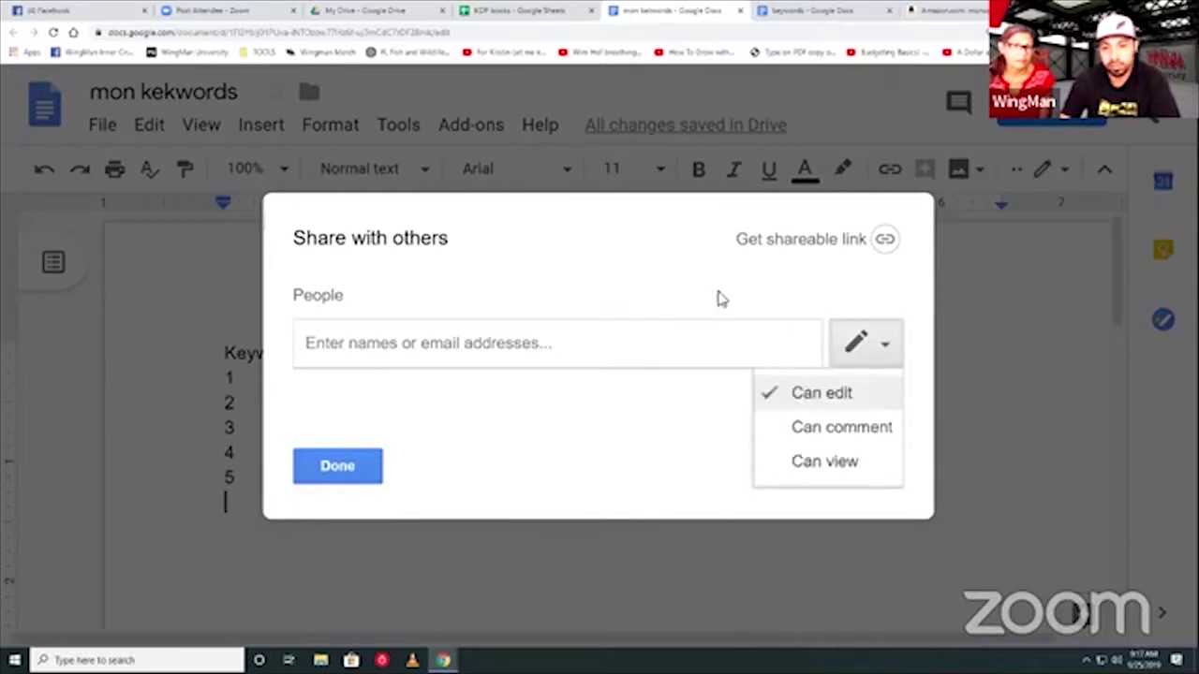
{"action": "left_click", "coordinate": [680, 343]}
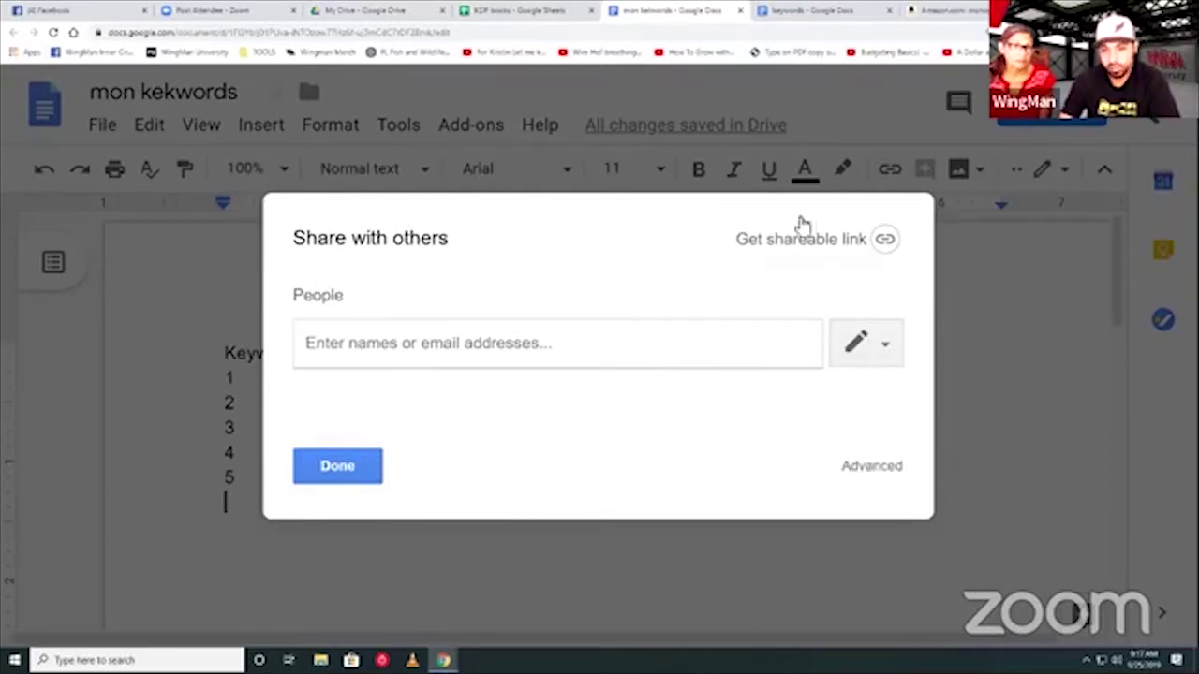
{"action": "left_click", "coordinate": [890, 242]}
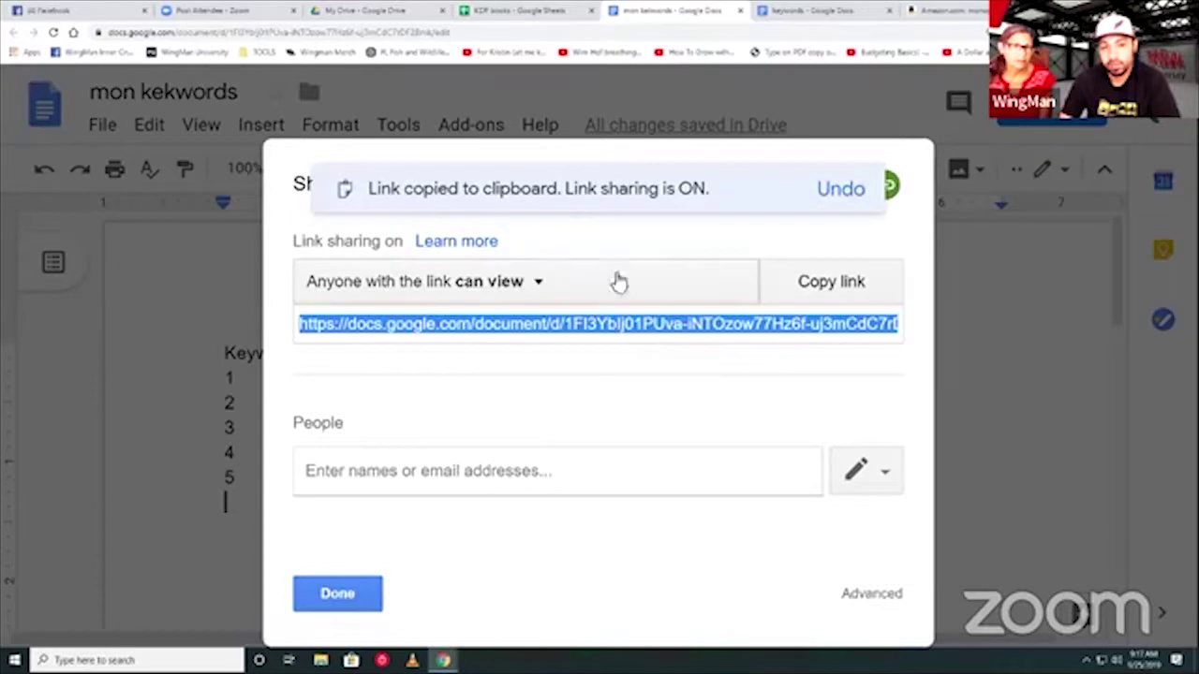
{"action": "left_click", "coordinate": [517, 286]}
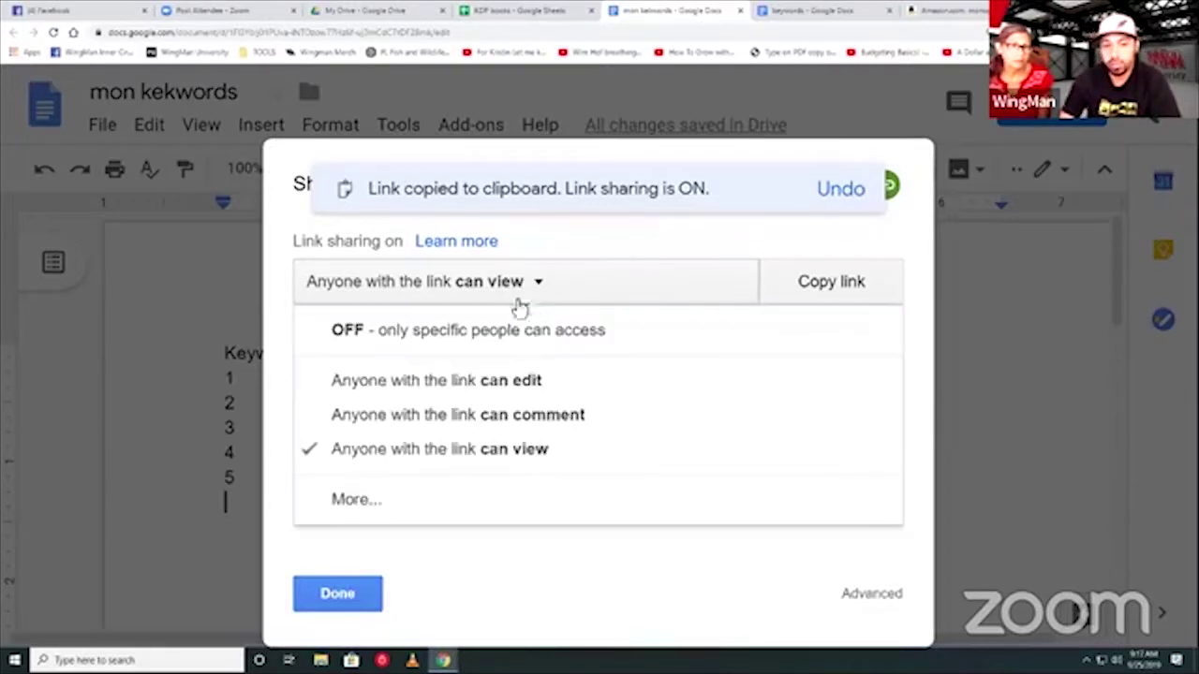
{"action": "left_click", "coordinate": [493, 389]}
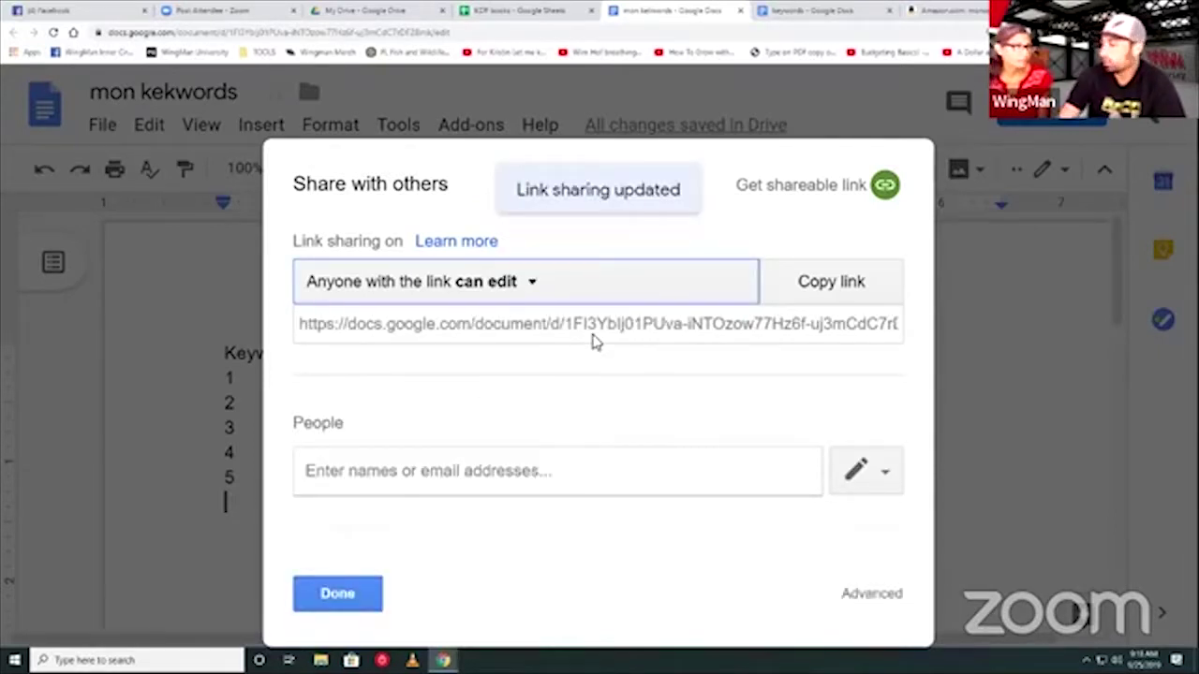
{"action": "left_click", "coordinate": [838, 289]}
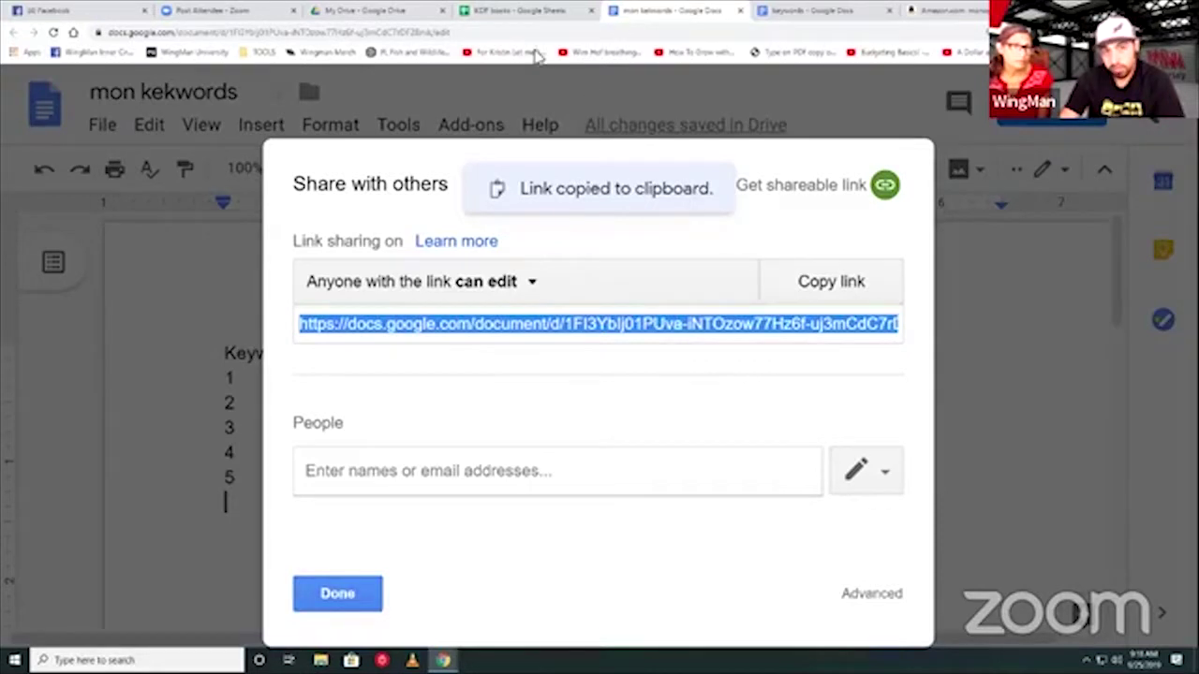
Paste the copied document link into cell F3 of the KDP books spreadsheet, in the Keywords column.
{"action": "left_click", "coordinate": [518, 11]}
{"action": "left_click", "coordinate": [724, 323]}
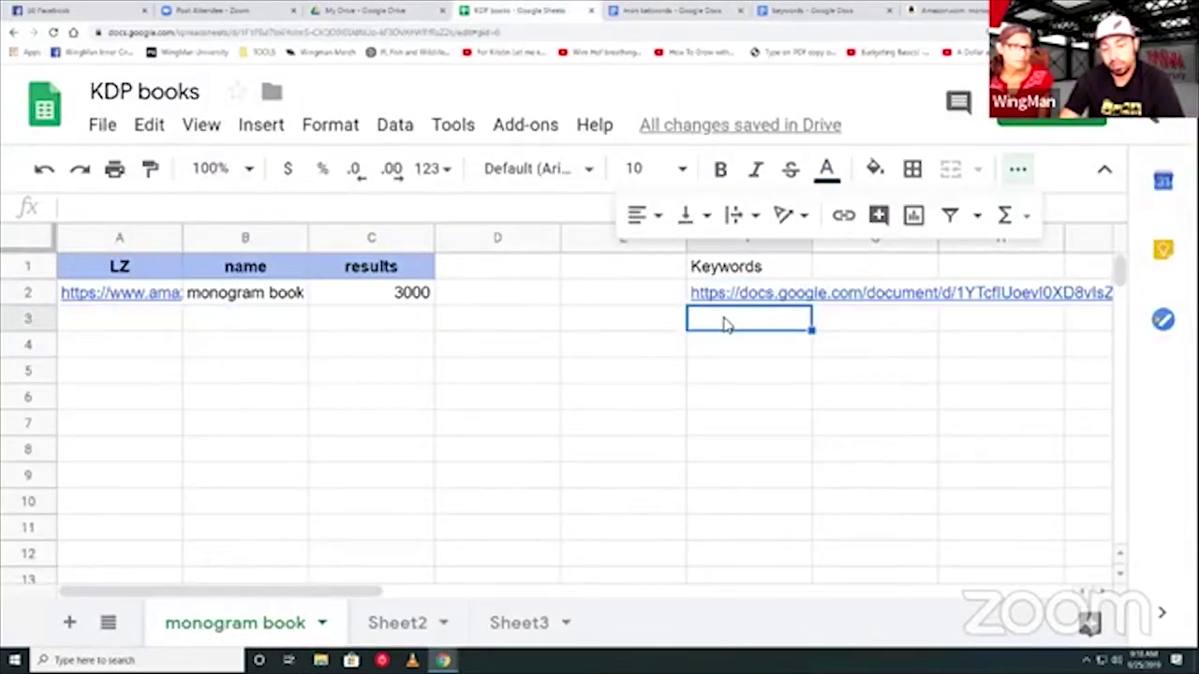
{"action": "key", "text": "ctrl+v"}
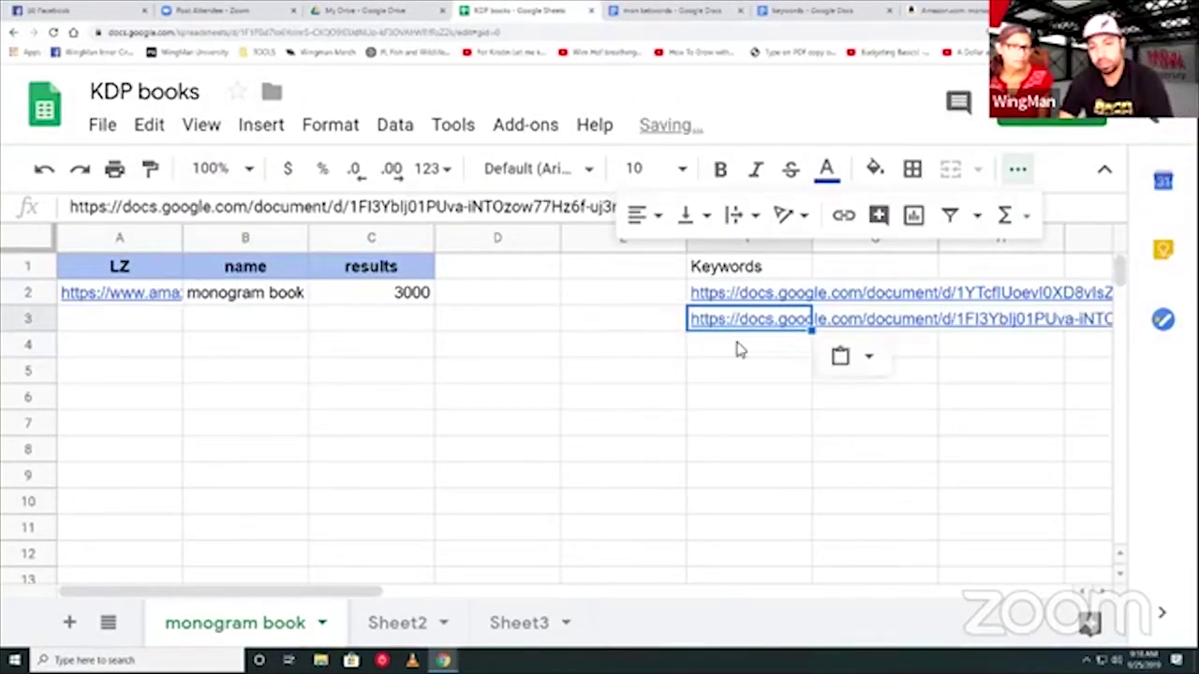
Paste the same document link into cells F4 and F5 as further entries in the Keywords column.
{"action": "right_click", "coordinate": [739, 345]}
{"action": "left_click", "coordinate": [757, 254]}
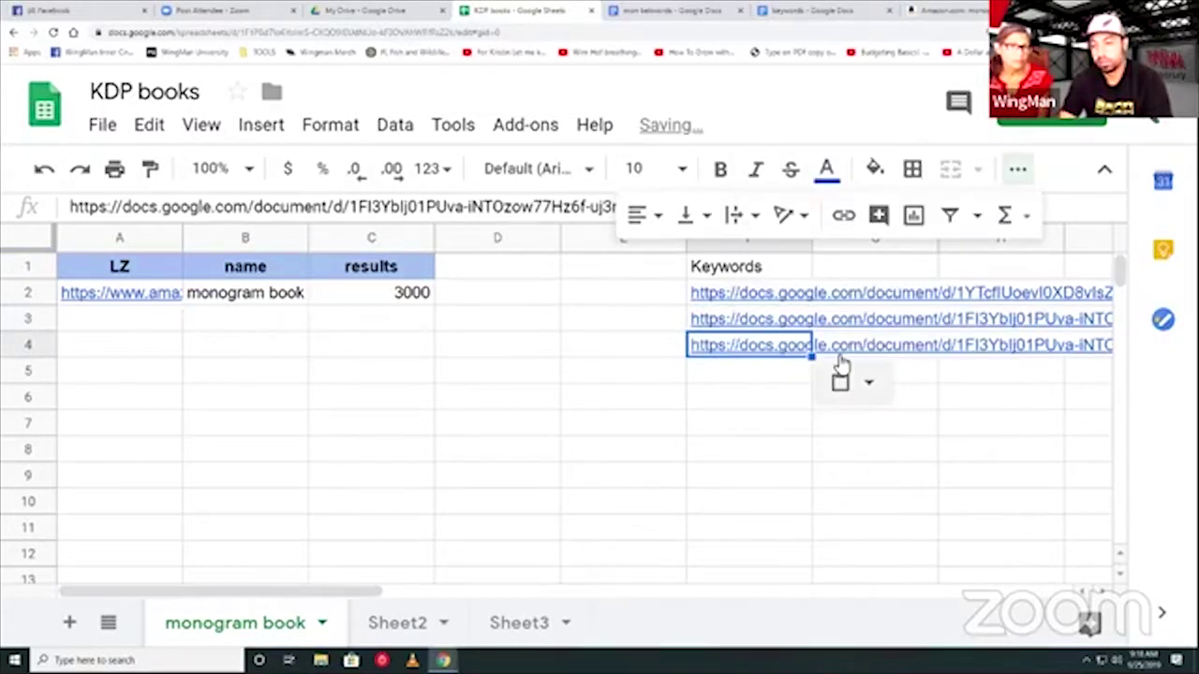
{"action": "left_click", "coordinate": [812, 380]}
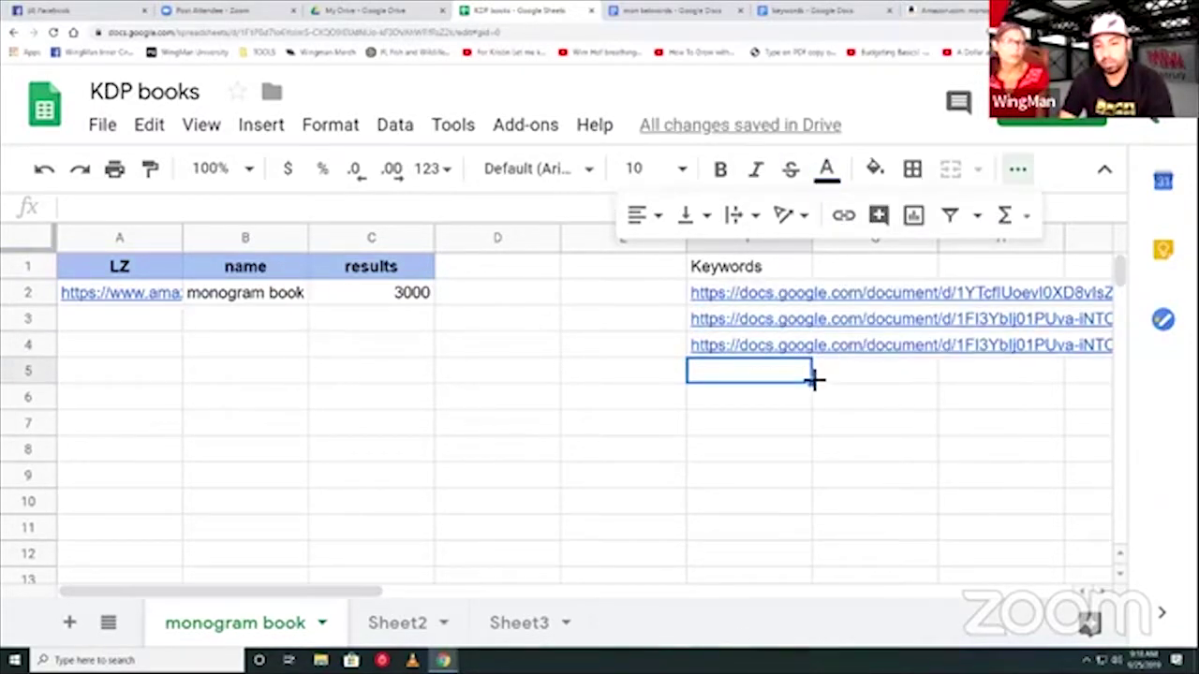
{"action": "key", "text": "ctrl+v"}
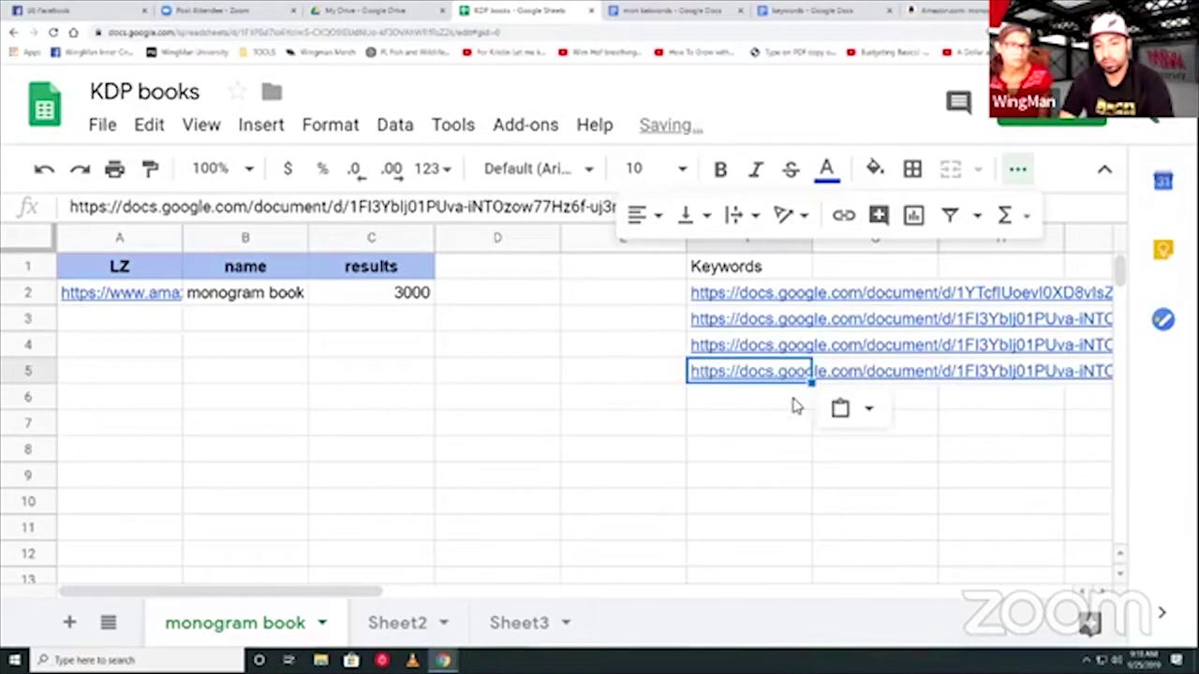
{"action": "left_click", "coordinate": [794, 403]}
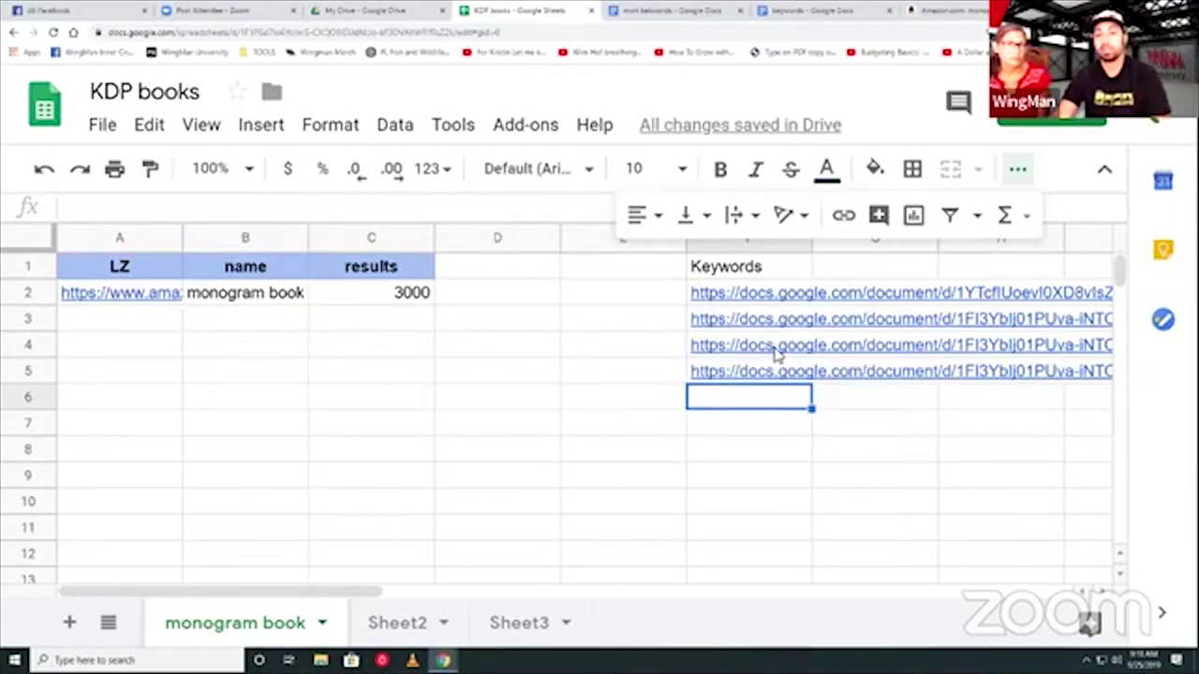
Delete the duplicate document links from cells F4 and F5.
{"action": "left_click_drag", "start_coordinate": [672, 348], "coordinate": [717, 373]}
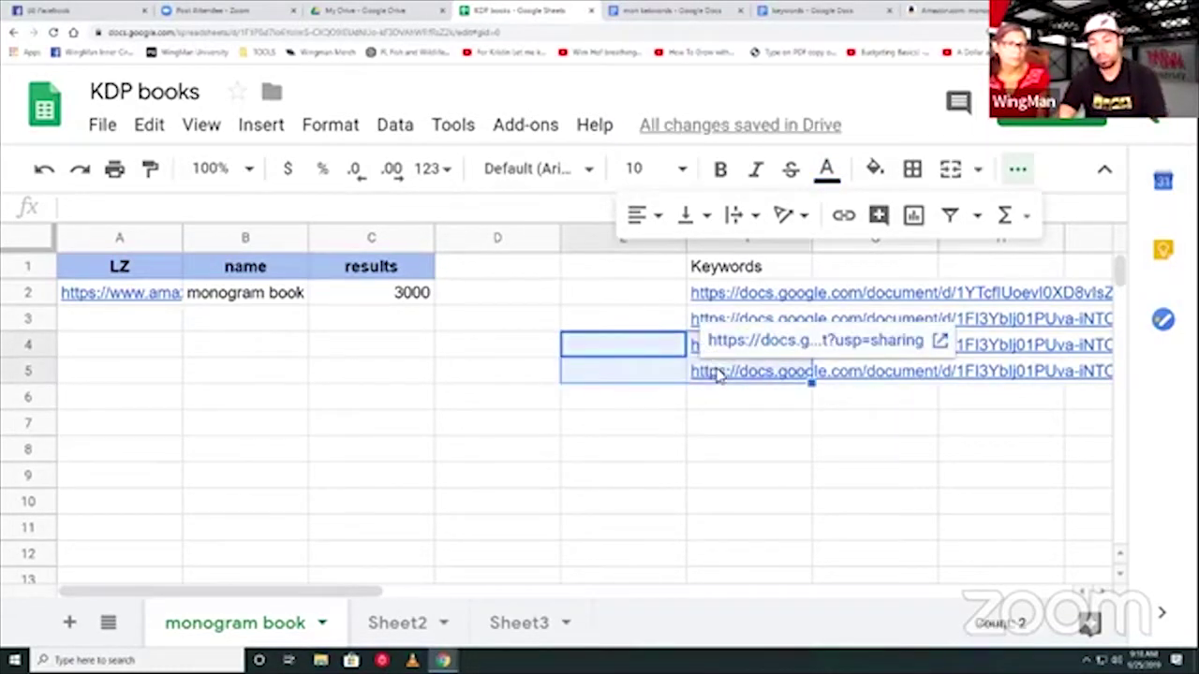
{"action": "key", "text": "Delete"}
{"action": "left_click", "coordinate": [786, 414]}
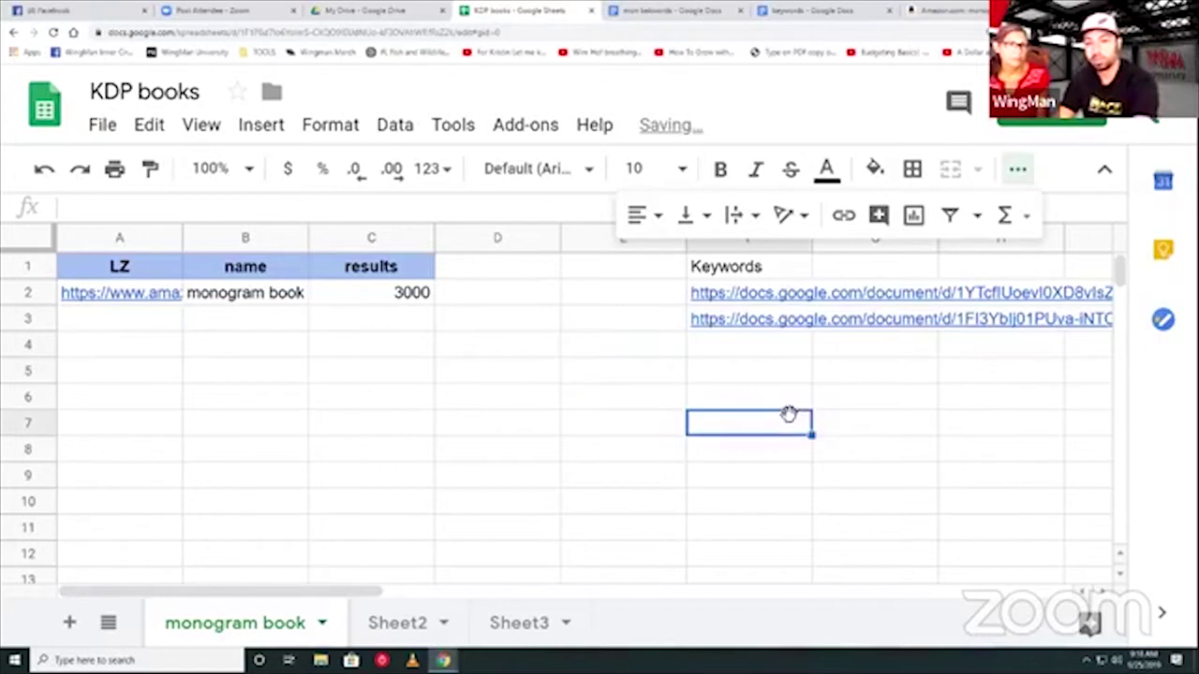
{"action": "left_click", "coordinate": [768, 347]}
{"action": "left_click", "coordinate": [763, 367]}
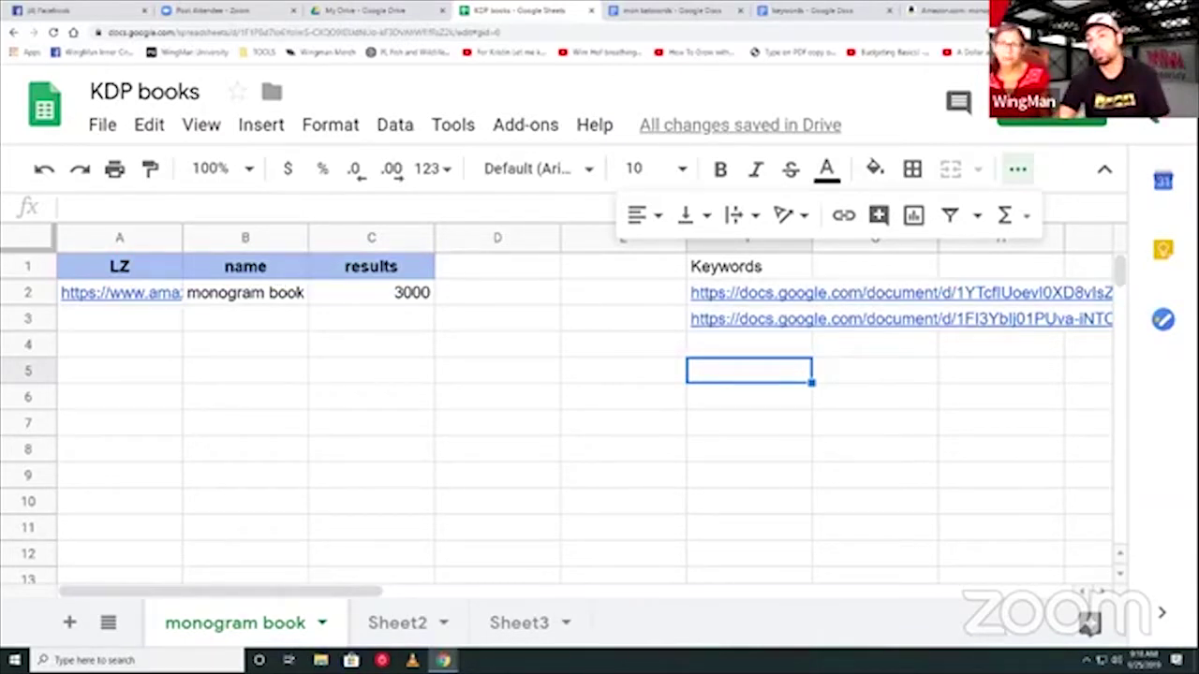
View the list of Google apps from a new browser tab, and return to the KDP books spreadsheet.
{"action": "key", "text": "ctrl+t"}
{"action": "left_click", "coordinate": [1128, 84]}
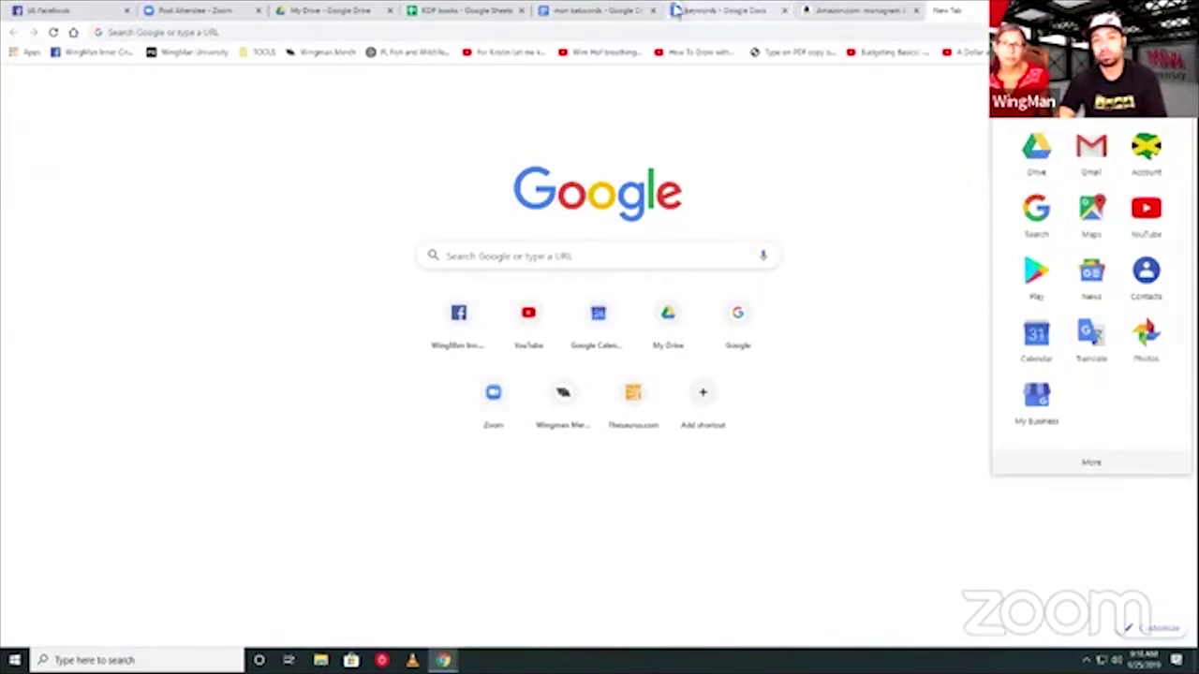
{"action": "left_click", "coordinate": [443, 13]}
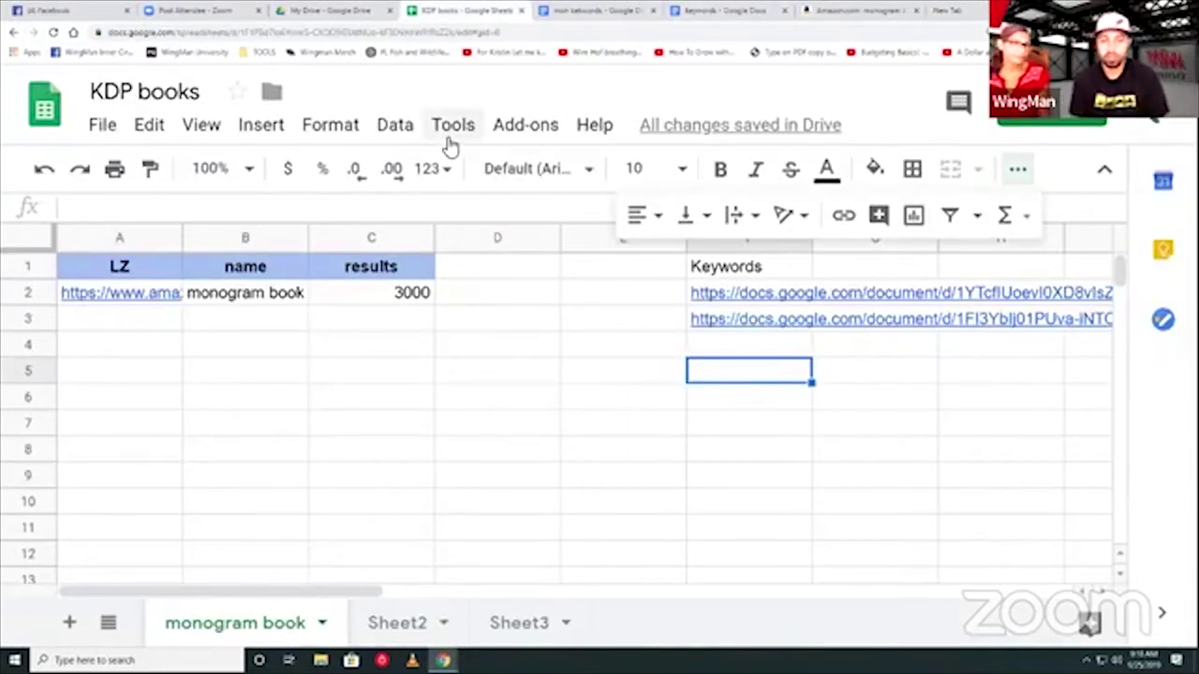